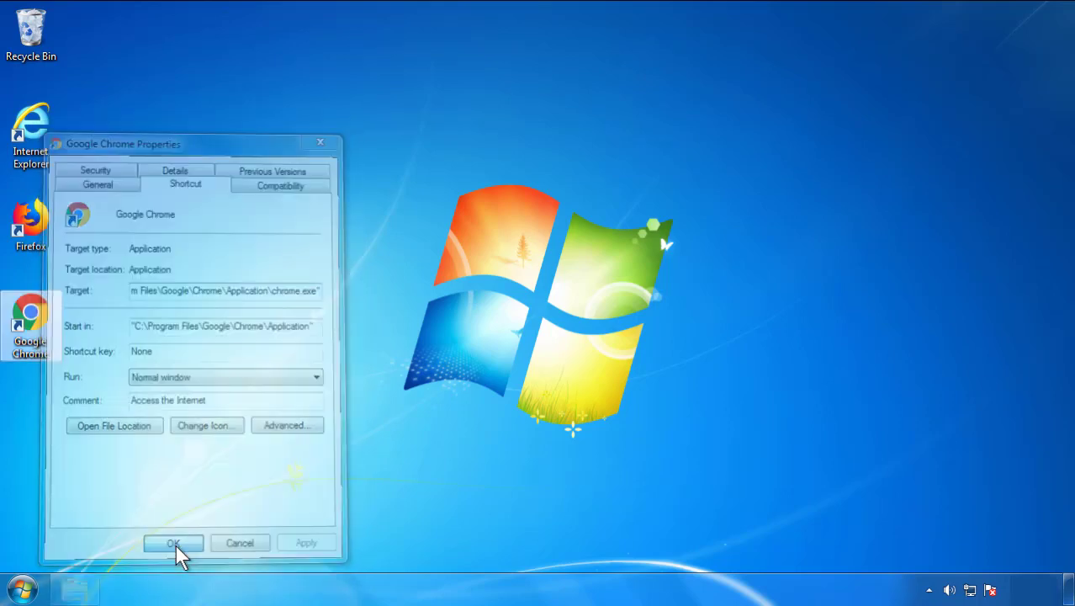
- Accept and close the Google Chrome shortcut's Properties dialog, whose target ends in chrome.exe
{"action": "left_click", "coordinate": [23, 589]}
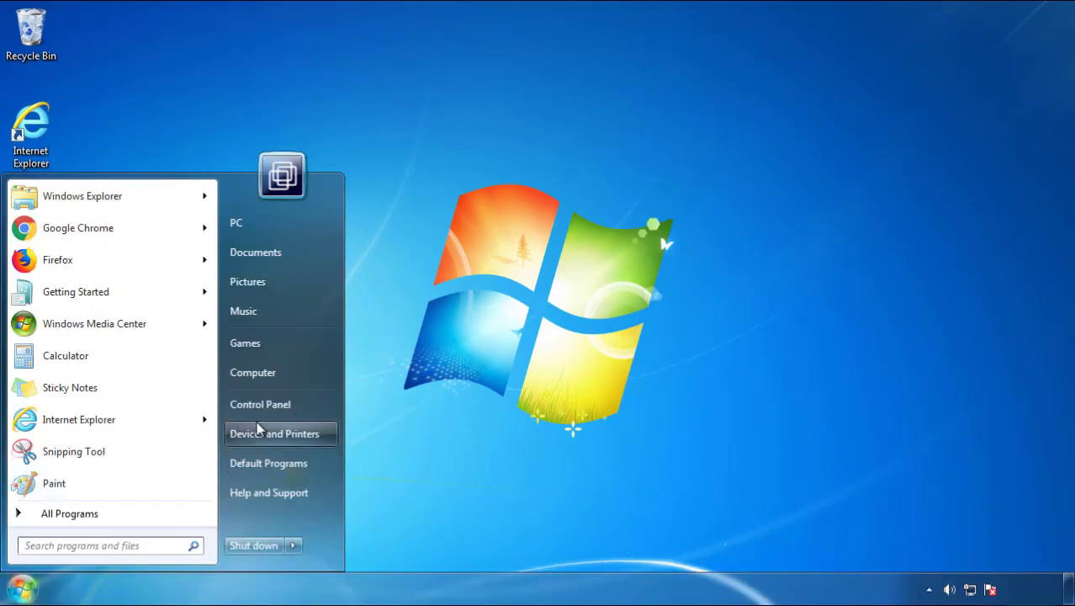
- Open Control Panel's installed programs list, sorted with the most recently installed first
{"action": "left_click", "coordinate": [269, 401]}
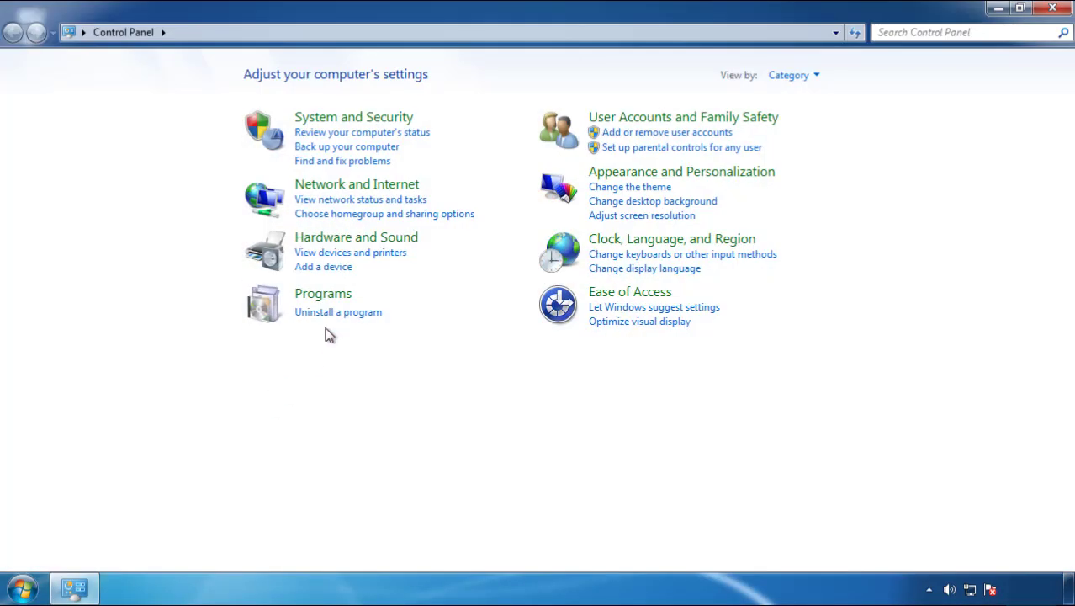
{"action": "left_click", "coordinate": [337, 314]}
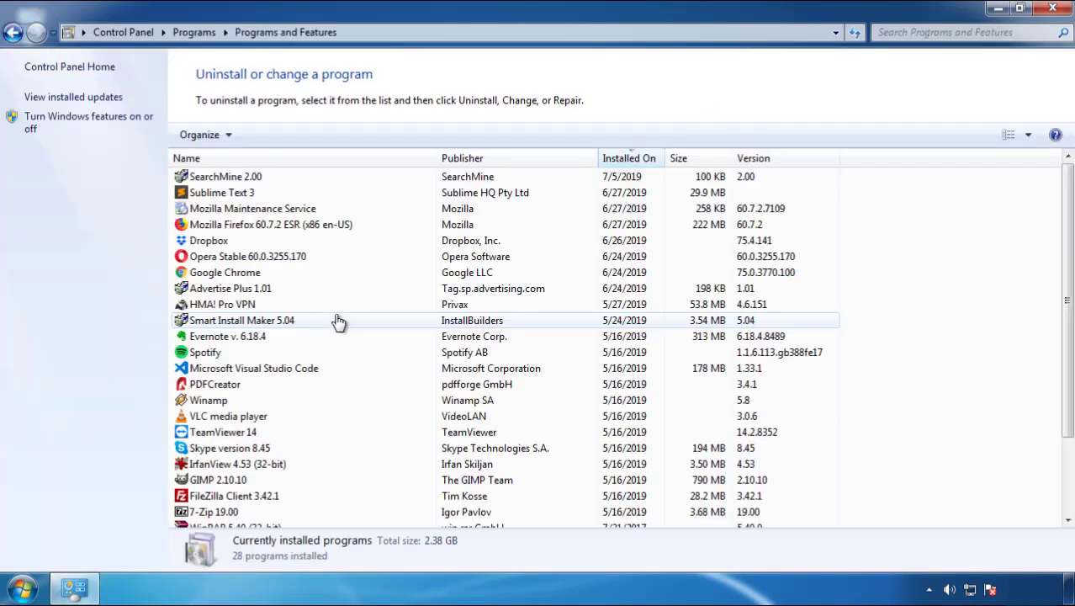
{"action": "left_click", "coordinate": [630, 160]}
{"action": "left_click", "coordinate": [627, 162]}
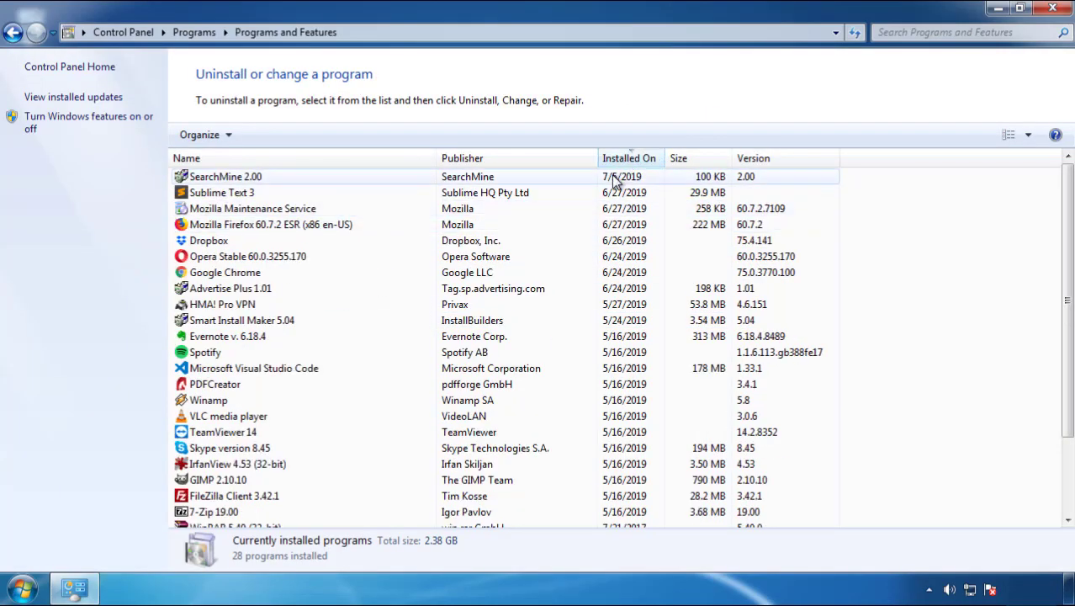
- Uninstall SearchMine 2.00 and close the Programs and Features window
{"action": "left_click", "coordinate": [226, 179]}
{"action": "left_click", "coordinate": [268, 136]}
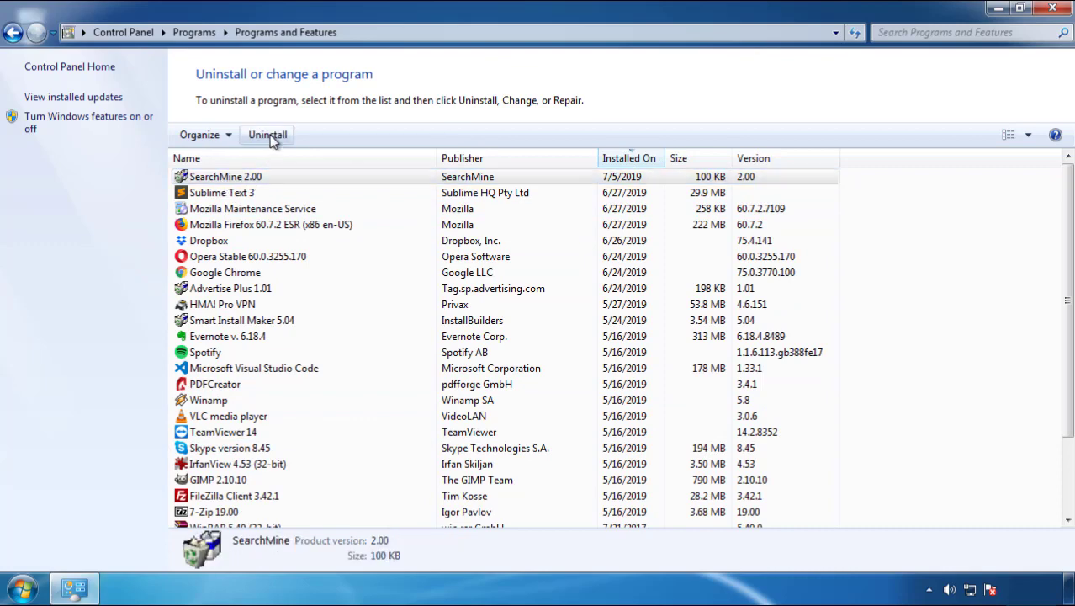
{"action": "left_click", "coordinate": [623, 443]}
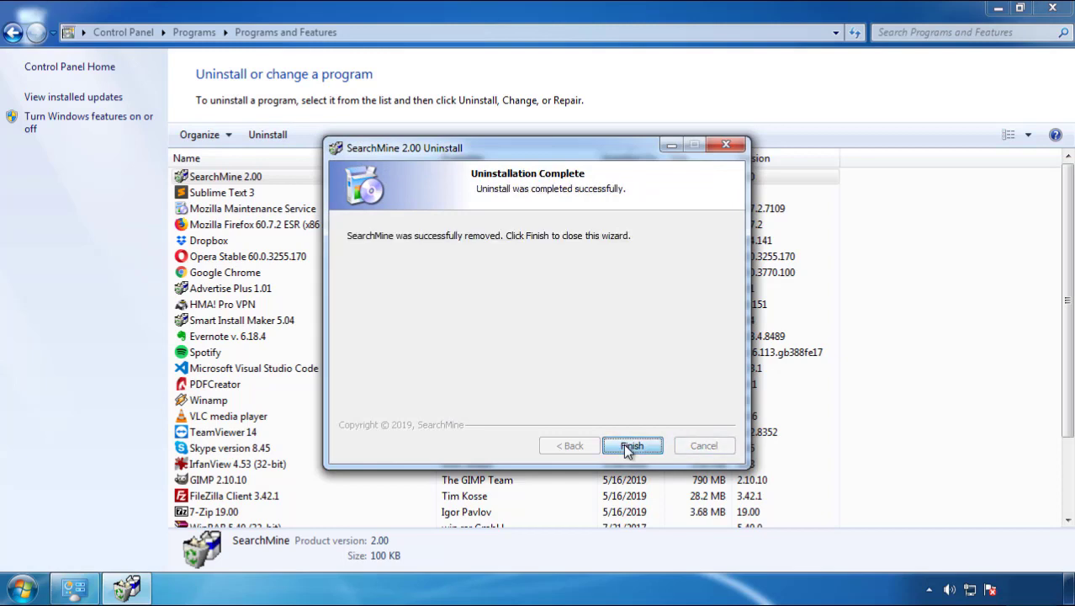
{"action": "left_click", "coordinate": [623, 443]}
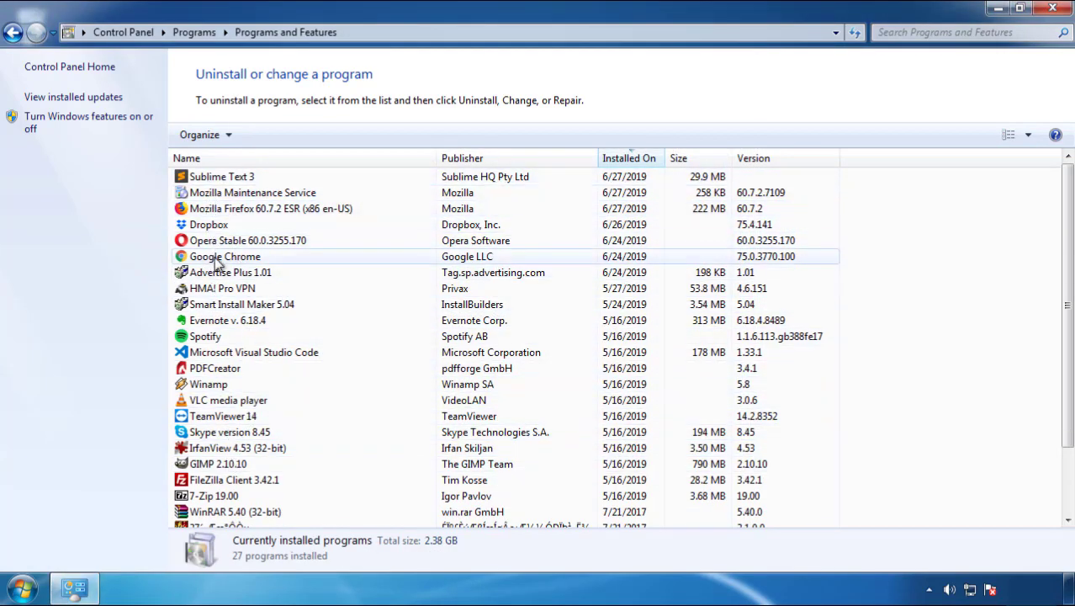
{"action": "left_click", "coordinate": [1053, 10]}
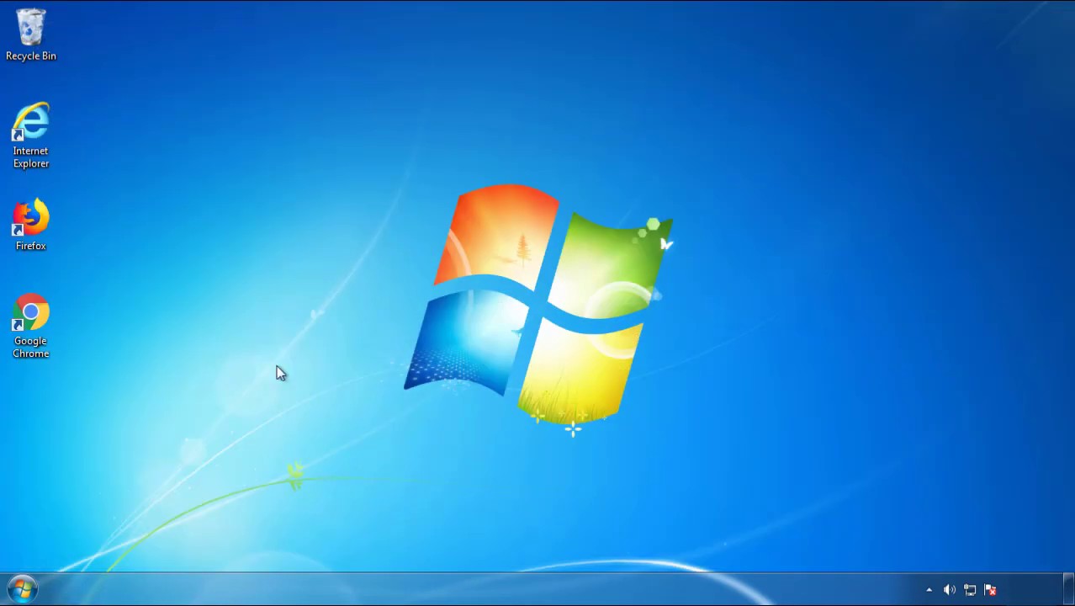
- Restart Windows 7 and choose Safe Mode from the boot options menu
{"action": "left_click", "coordinate": [21, 590]}
{"action": "mouse_move", "coordinate": [292, 546]}
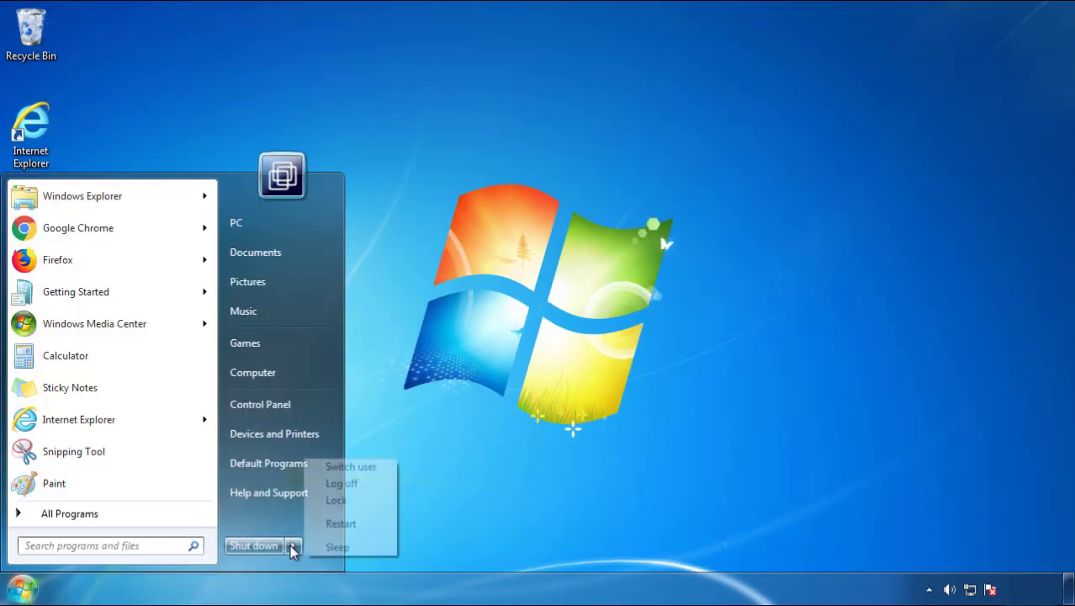
{"action": "left_click", "coordinate": [561, 460]}
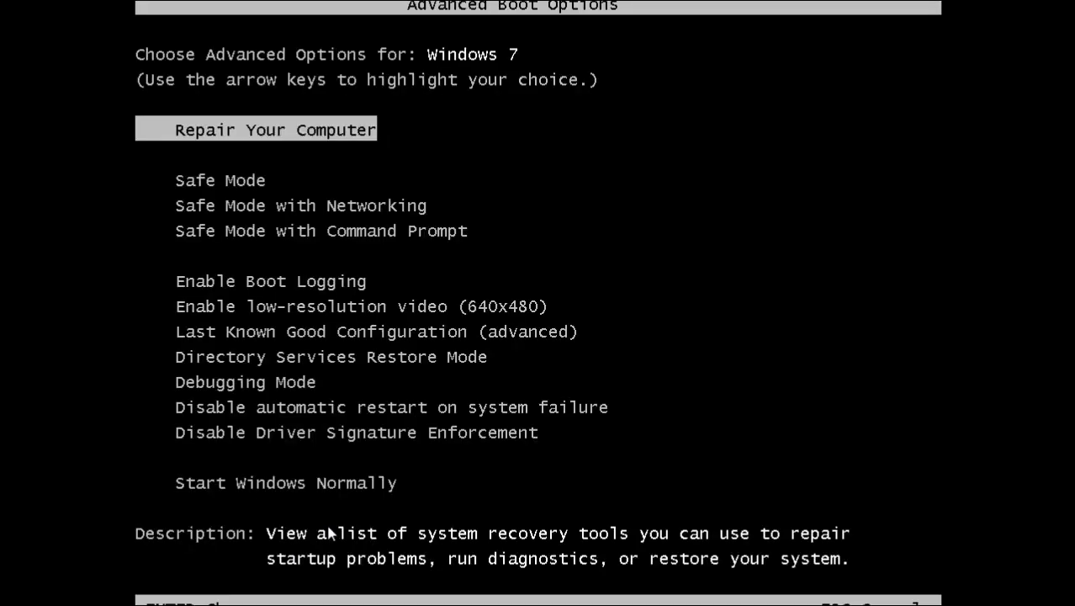
{"action": "key", "text": "Down"}
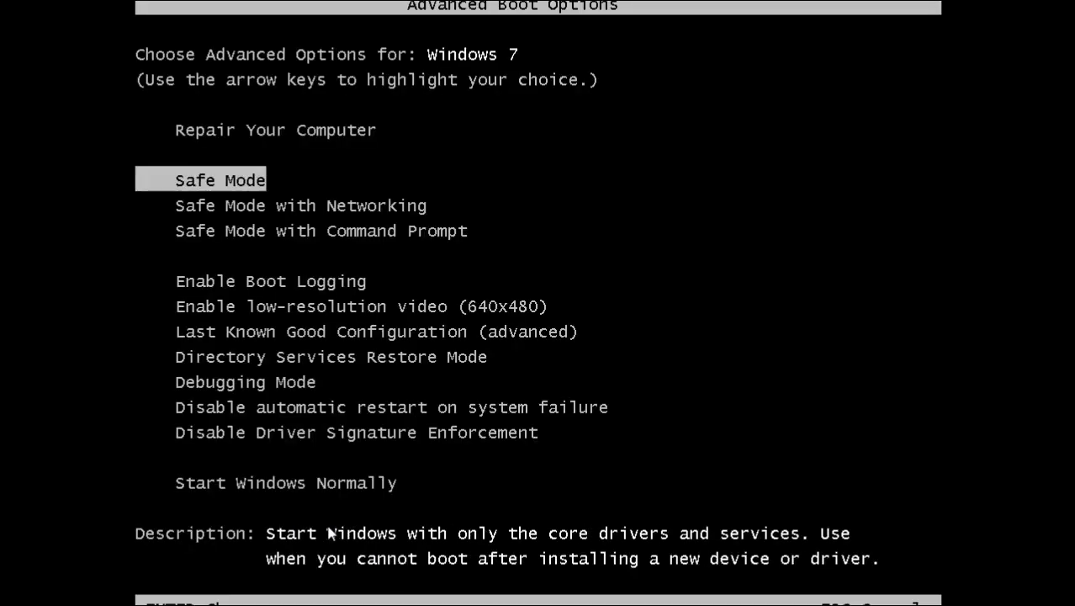
{"action": "key", "text": "Return"}
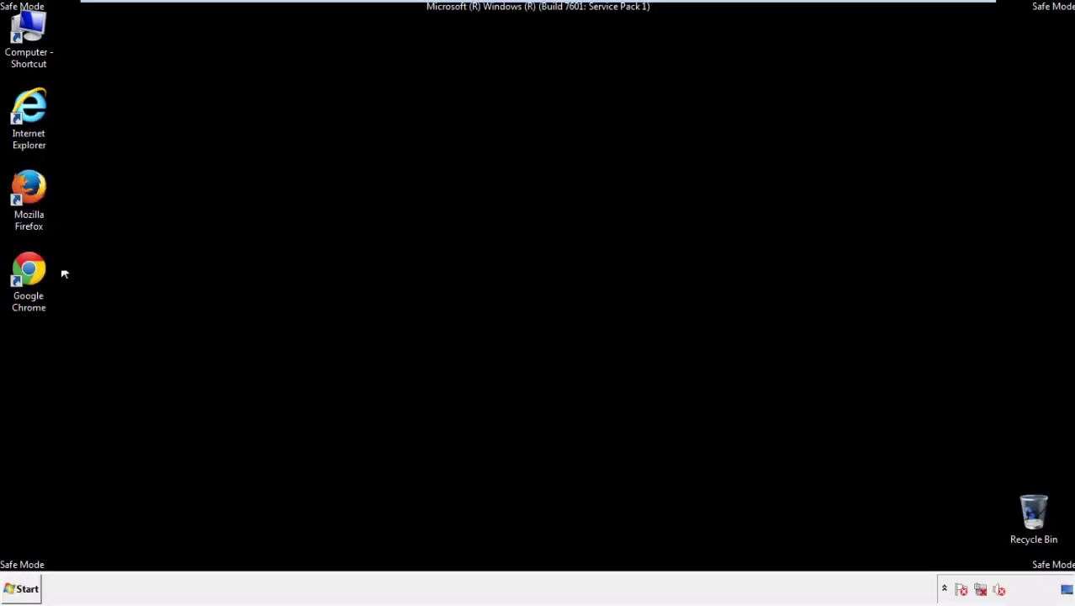
- Launch Firefox, decline the default-browser prompt, and keep the menu bar visible
{"action": "double_click", "coordinate": [39, 195]}
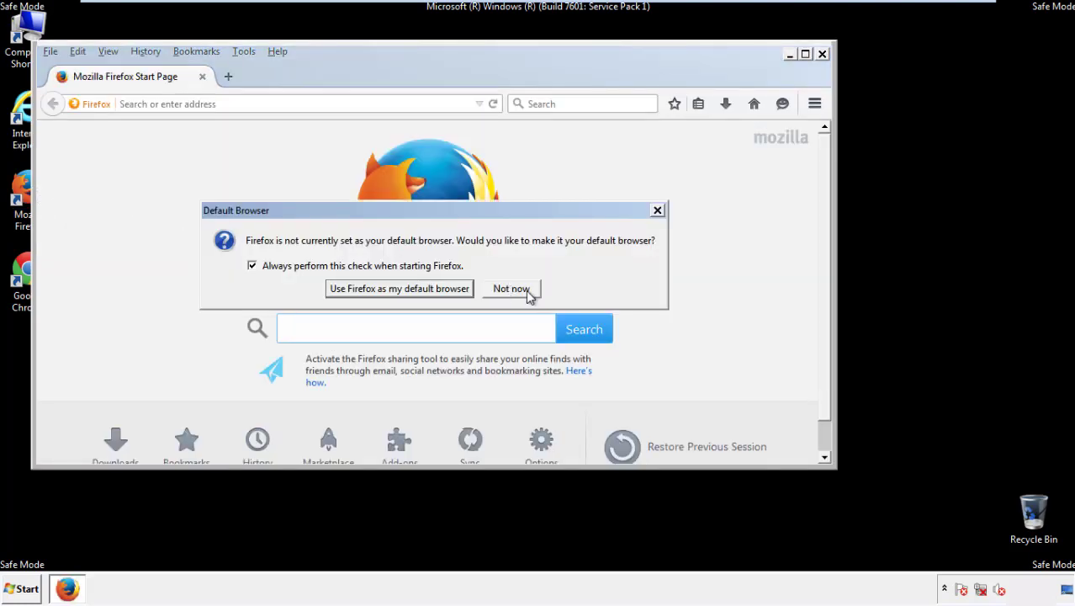
{"action": "left_click", "coordinate": [525, 289]}
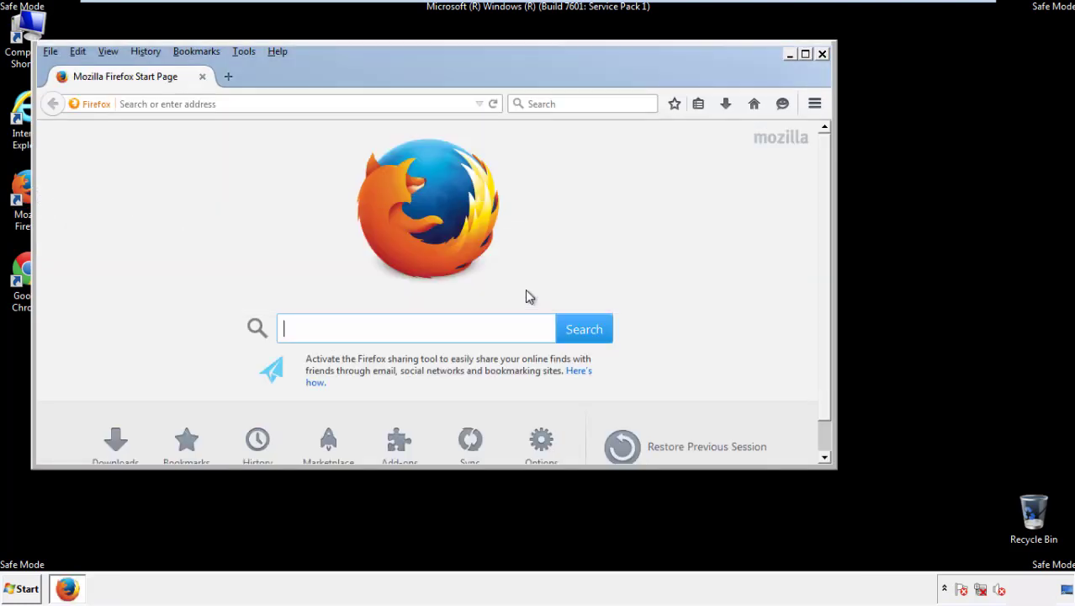
{"action": "right_click", "coordinate": [331, 74]}
{"action": "left_click", "coordinate": [362, 128]}
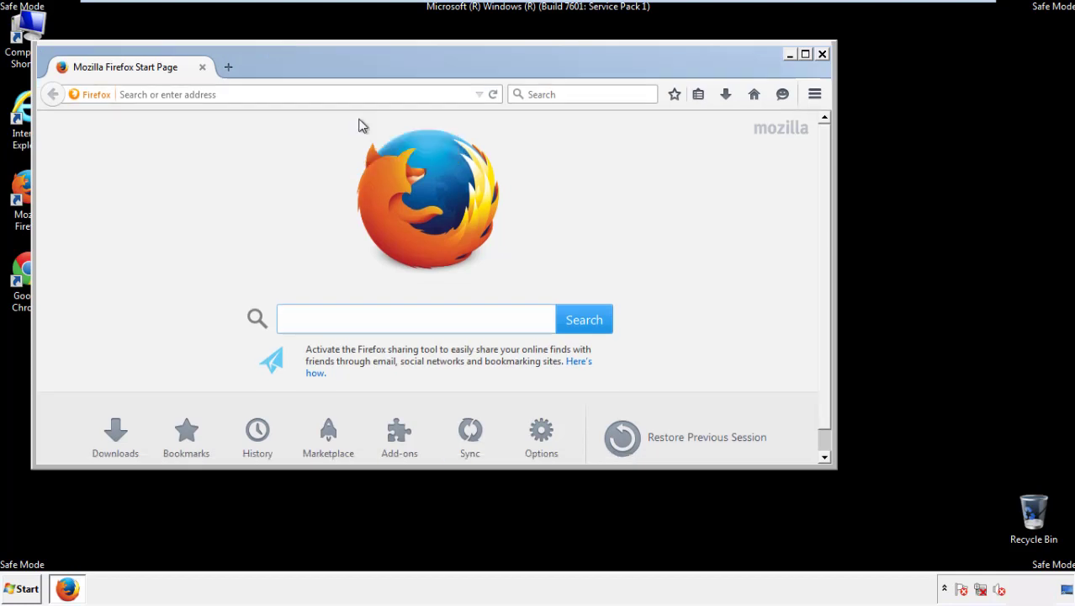
{"action": "right_click", "coordinate": [337, 68]}
{"action": "left_click", "coordinate": [348, 128]}
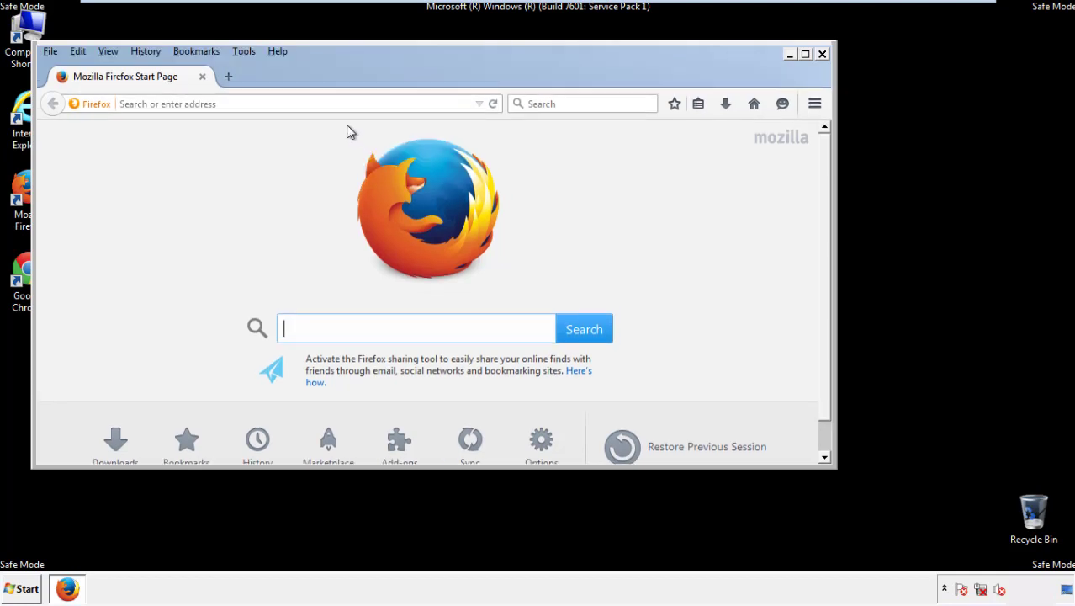
- Clear Firefox recent history for Everything, with every detail item including offline data and site preferences checked
{"action": "left_click", "coordinate": [149, 52]}
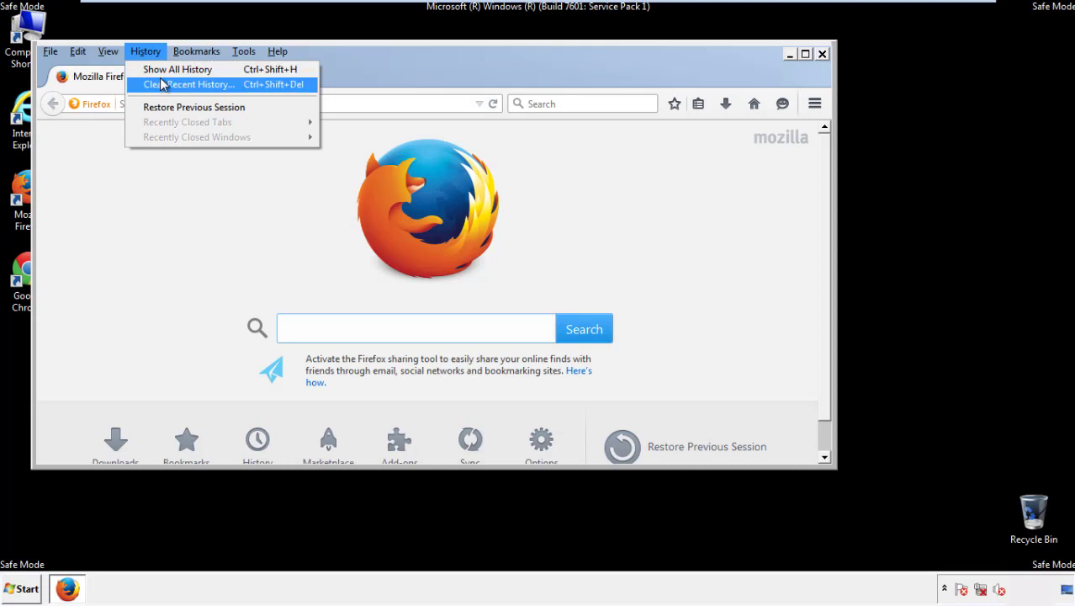
{"action": "left_click", "coordinate": [162, 84]}
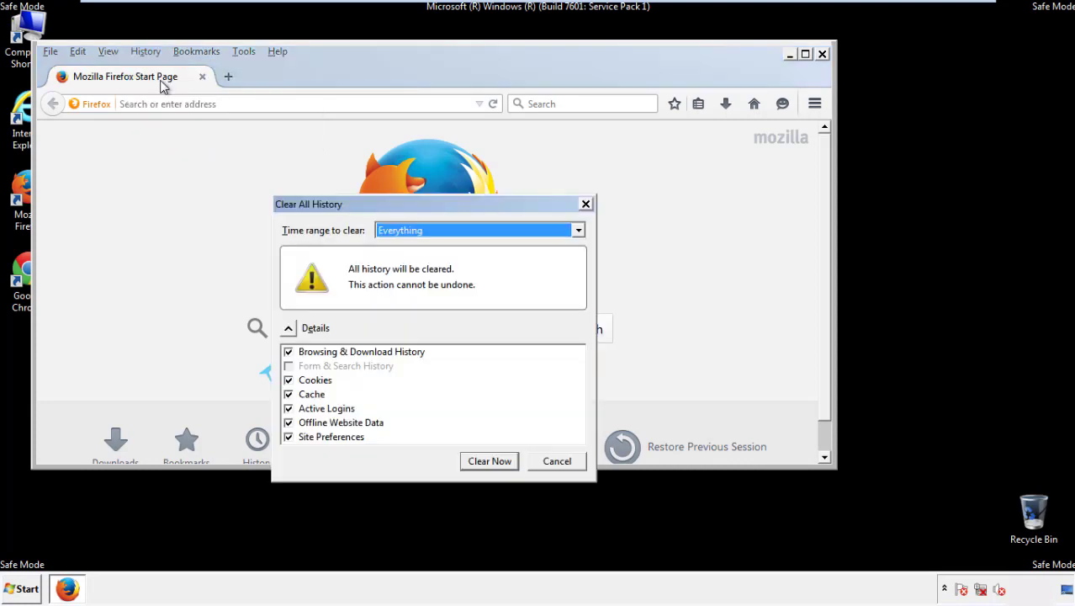
{"action": "left_click", "coordinate": [395, 230]}
{"action": "left_click", "coordinate": [405, 316]}
{"action": "left_click", "coordinate": [289, 422]}
{"action": "left_click", "coordinate": [289, 422]}
{"action": "left_click", "coordinate": [288, 436]}
{"action": "left_click", "coordinate": [289, 436]}
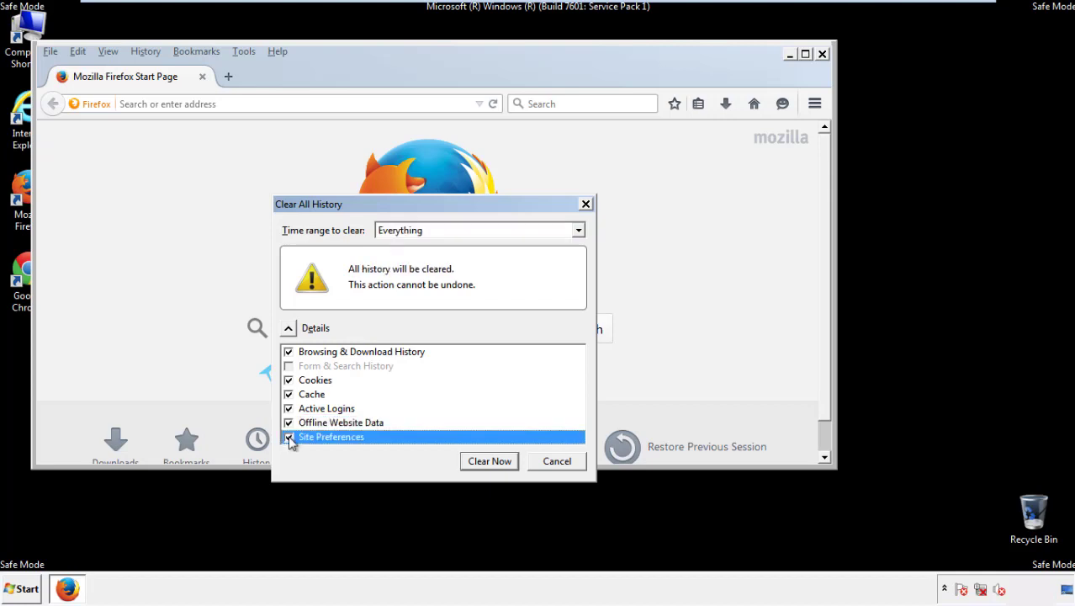
{"action": "left_click", "coordinate": [488, 462]}
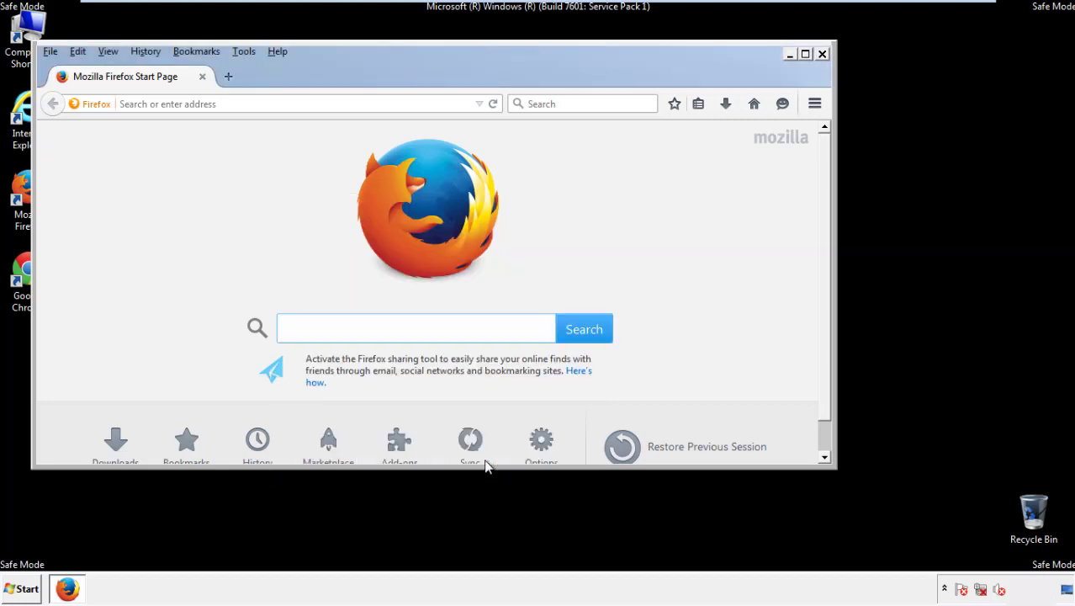
- Refresh Firefox from Troubleshooting Information, decline the default-browser prompt, and close Firefox
{"action": "left_click", "coordinate": [276, 51]}
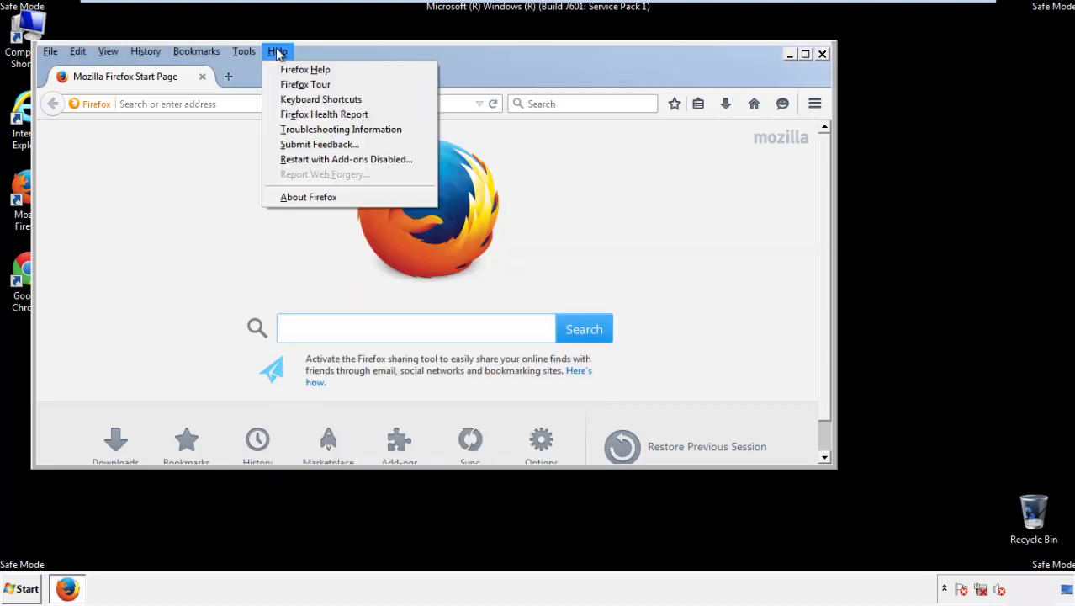
{"action": "left_click", "coordinate": [312, 129]}
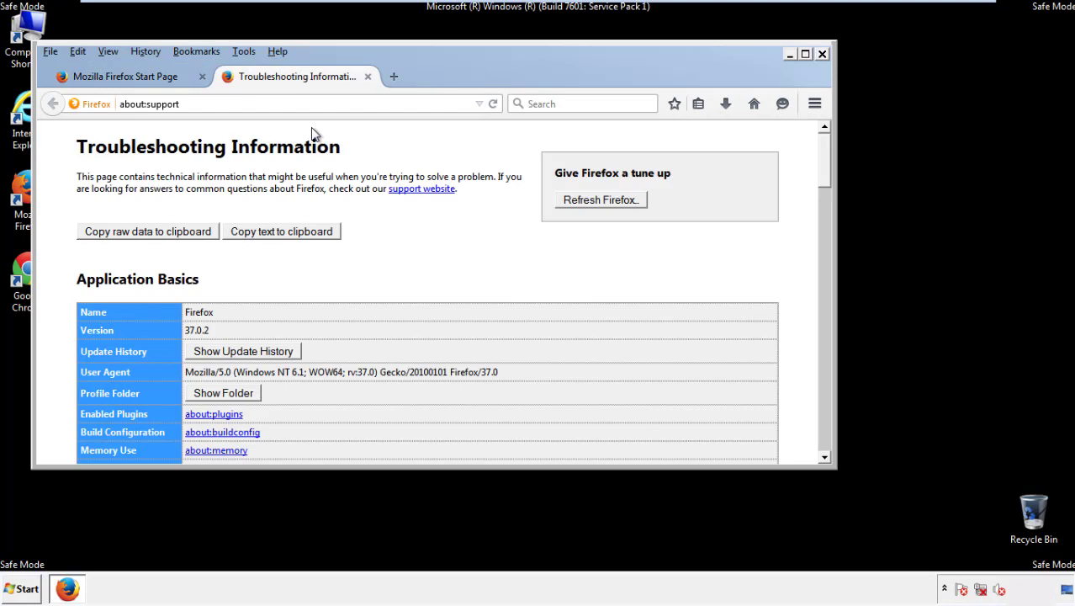
{"action": "left_click", "coordinate": [622, 202]}
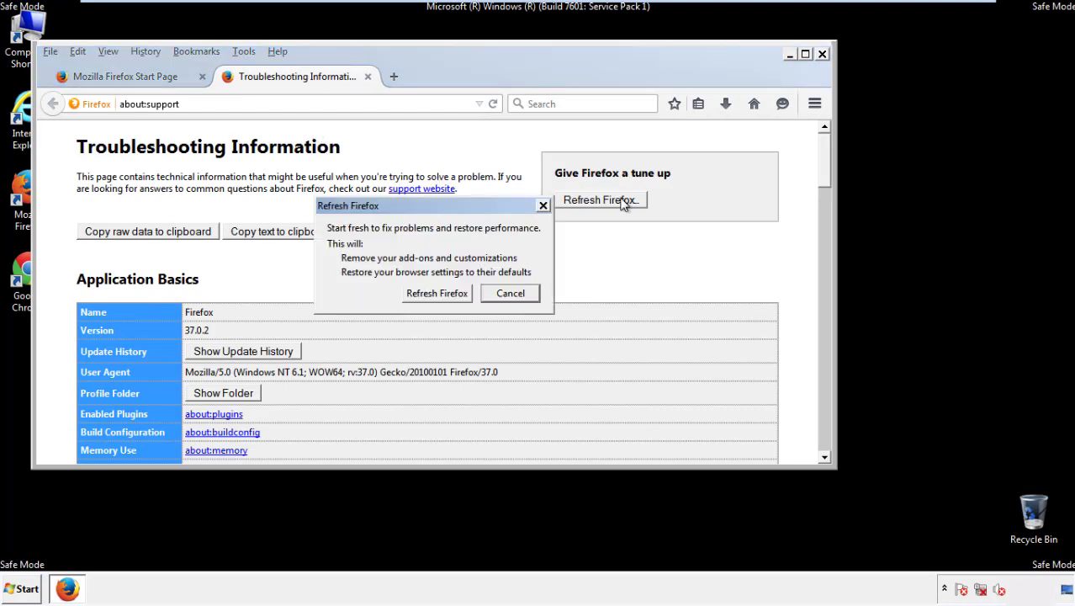
{"action": "left_click", "coordinate": [436, 294]}
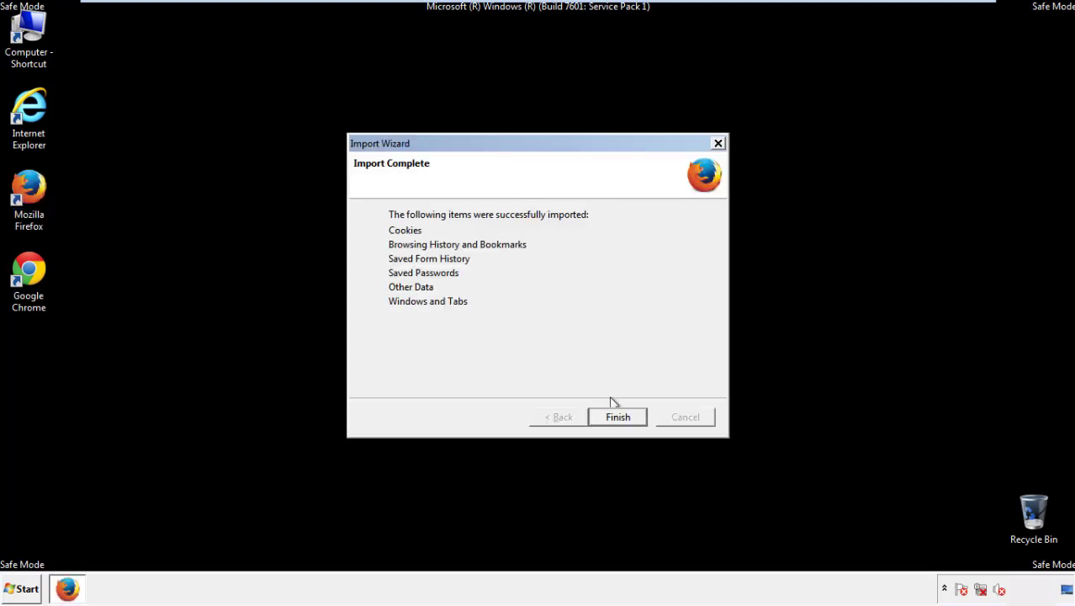
{"action": "left_click", "coordinate": [619, 419]}
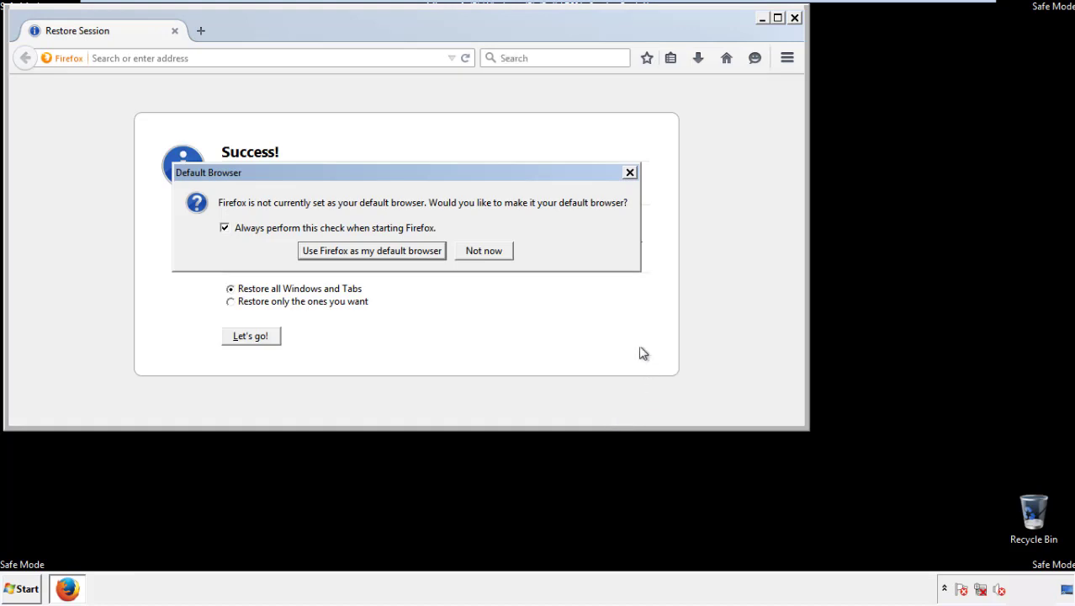
{"action": "left_click", "coordinate": [484, 252]}
{"action": "left_click", "coordinate": [795, 16]}
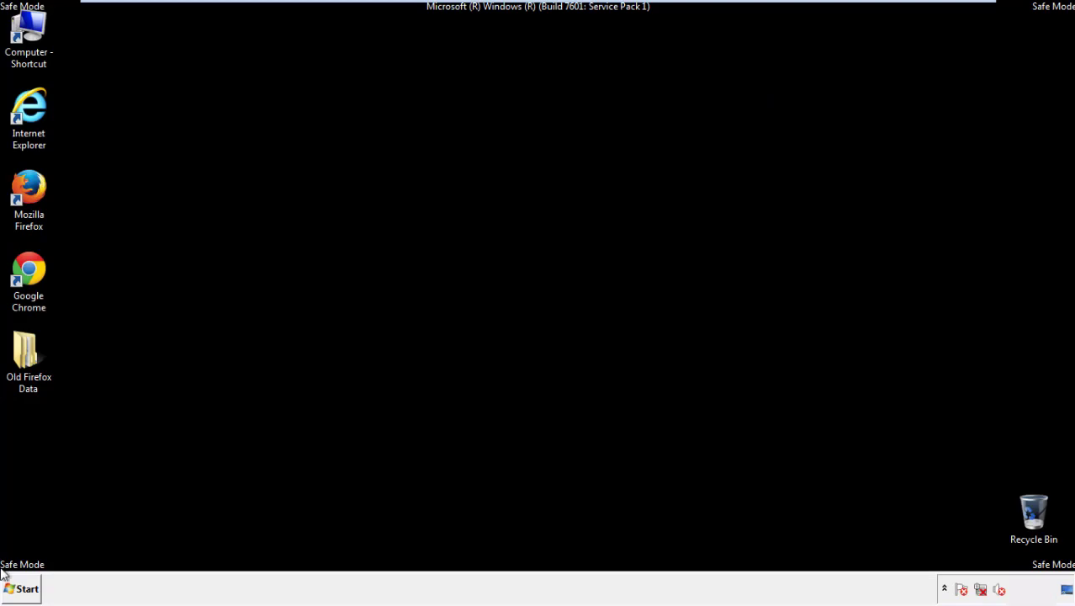
- Launch Chrome, dismiss the default-browser prompt, and go to its History page to clear browsing data
{"action": "left_click", "coordinate": [25, 267]}
{"action": "double_click", "coordinate": [25, 268]}
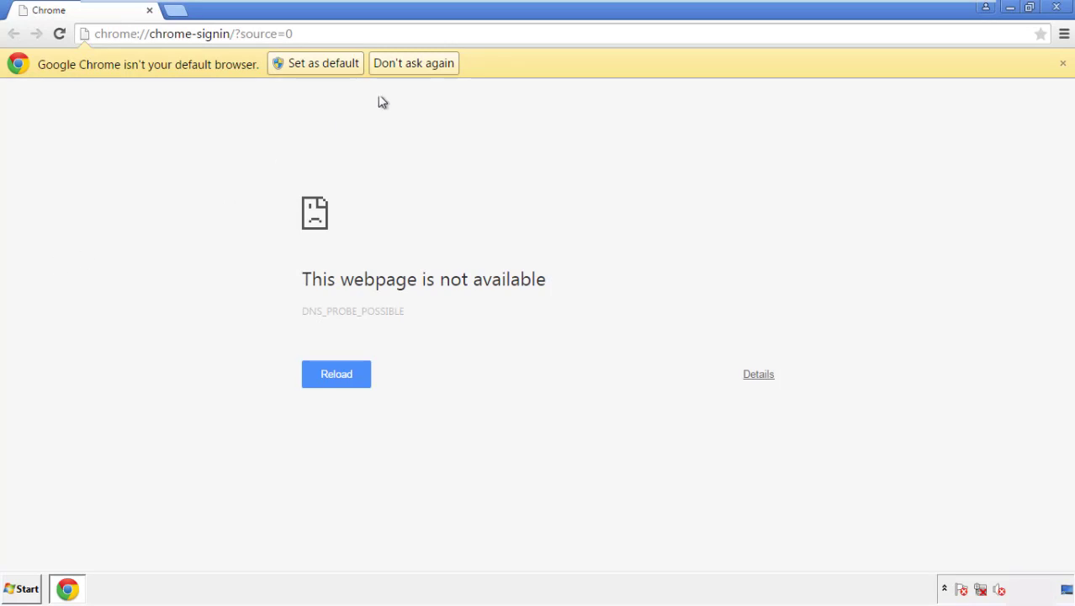
{"action": "left_click", "coordinate": [413, 64]}
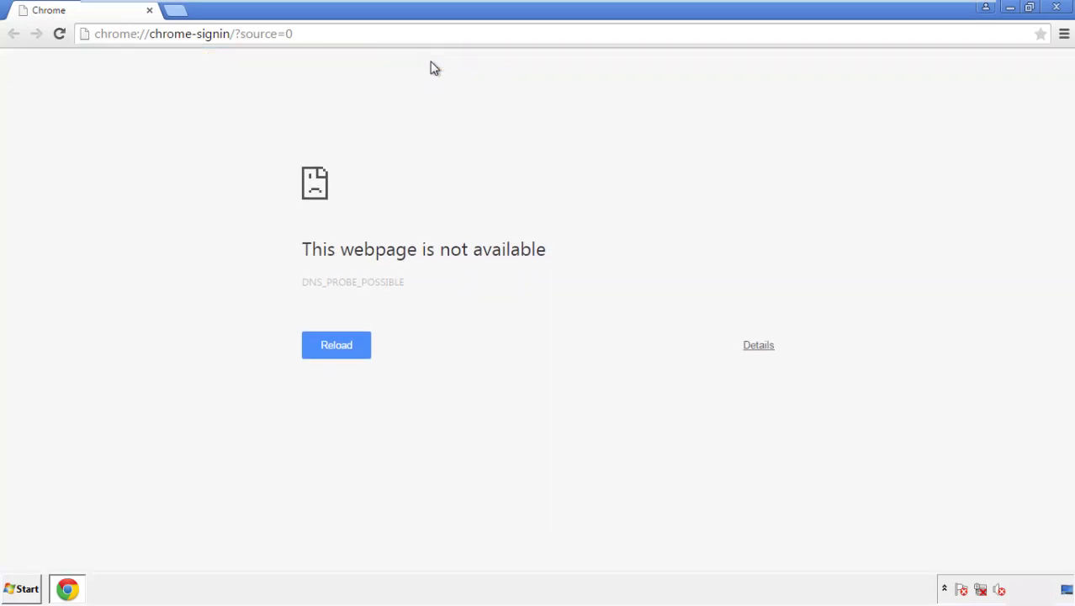
{"action": "left_click", "coordinate": [1065, 36]}
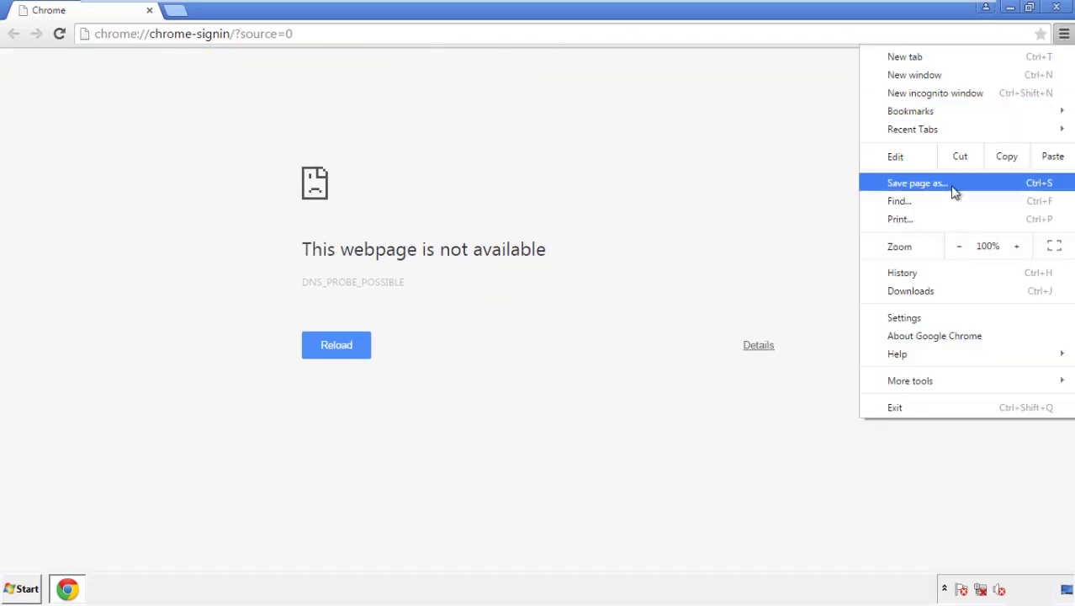
{"action": "left_click", "coordinate": [907, 317]}
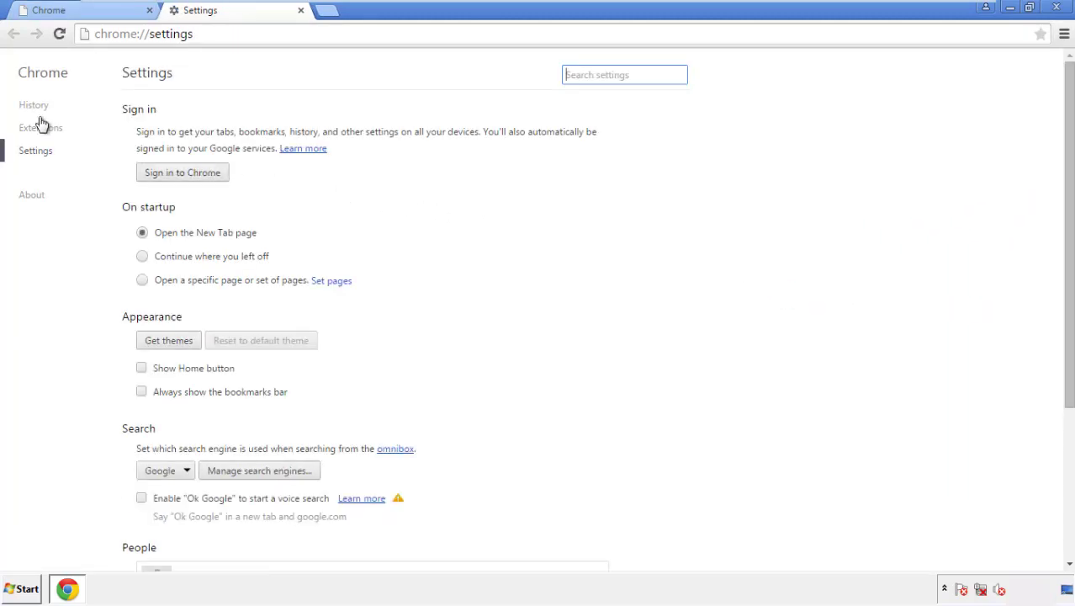
{"action": "left_click", "coordinate": [34, 105]}
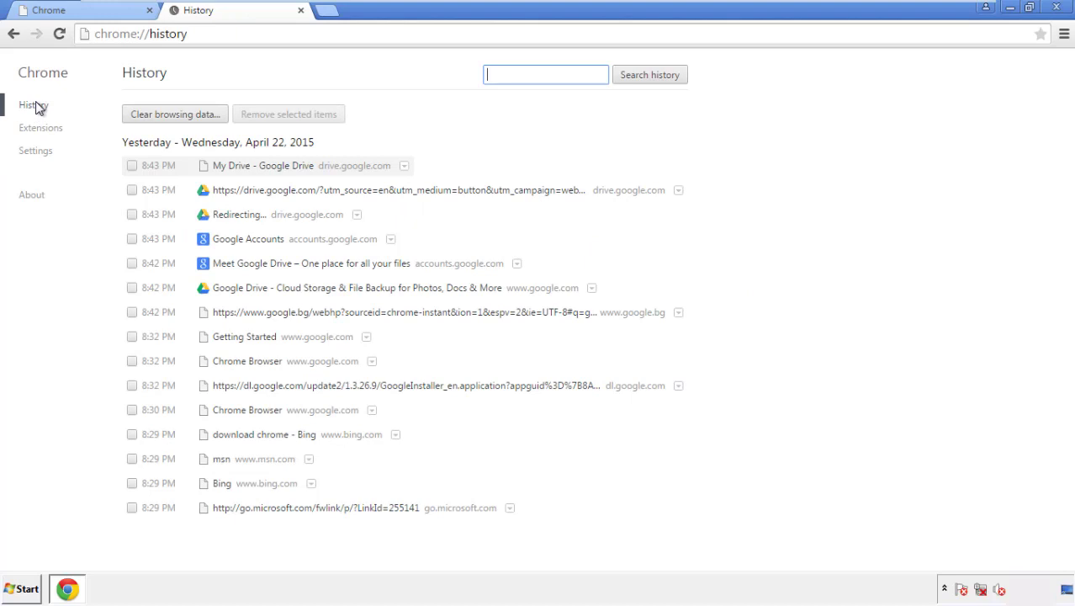
{"action": "left_click", "coordinate": [162, 115]}
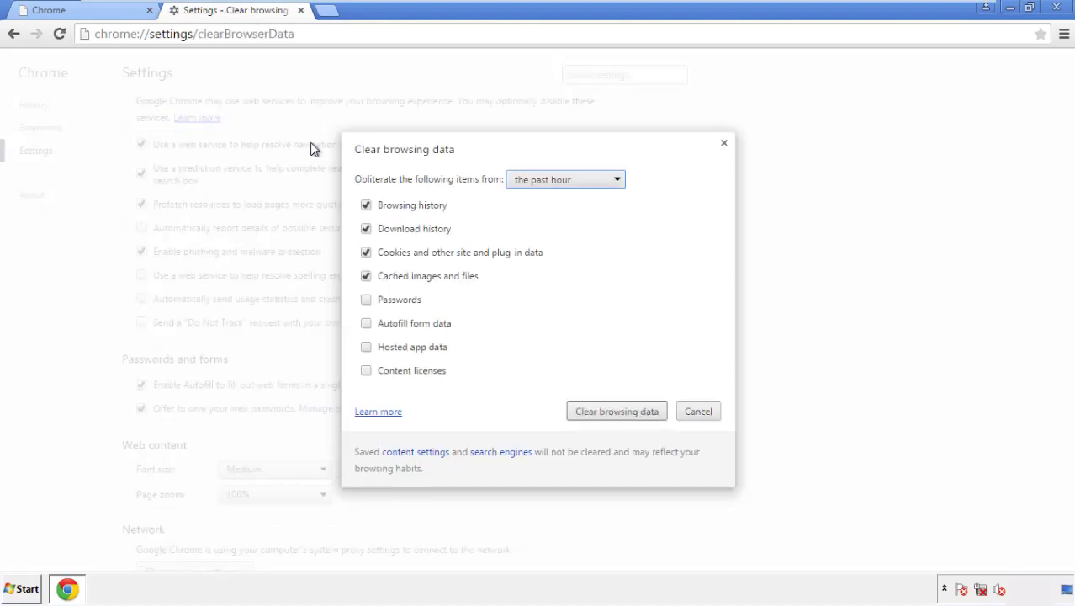
- Clear Chrome browsing data from the beginning of time, including autofill form data
{"action": "left_click", "coordinate": [541, 182]}
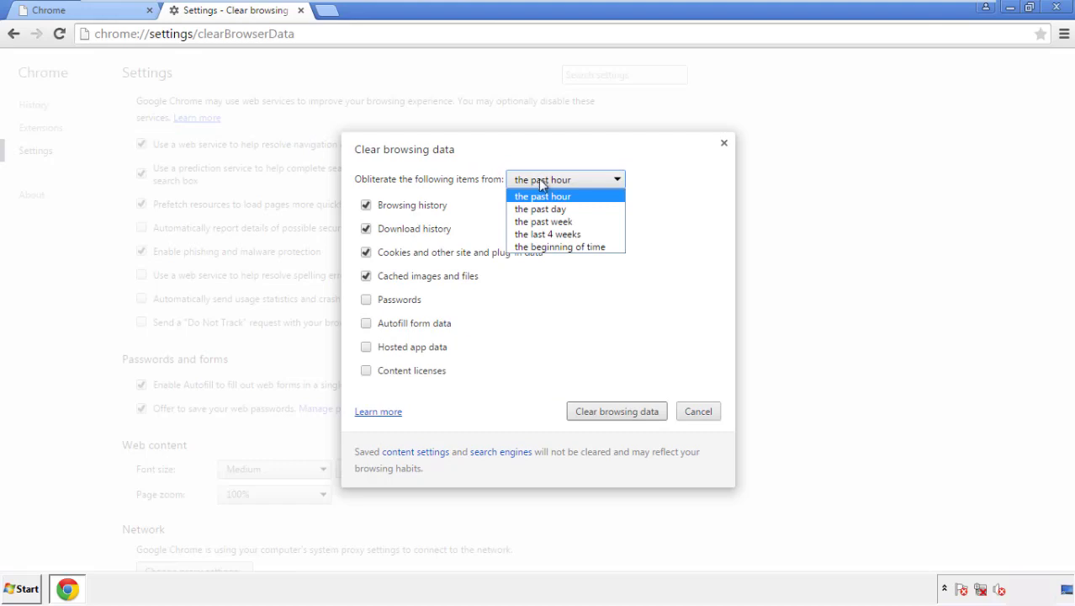
{"action": "left_click", "coordinate": [539, 248]}
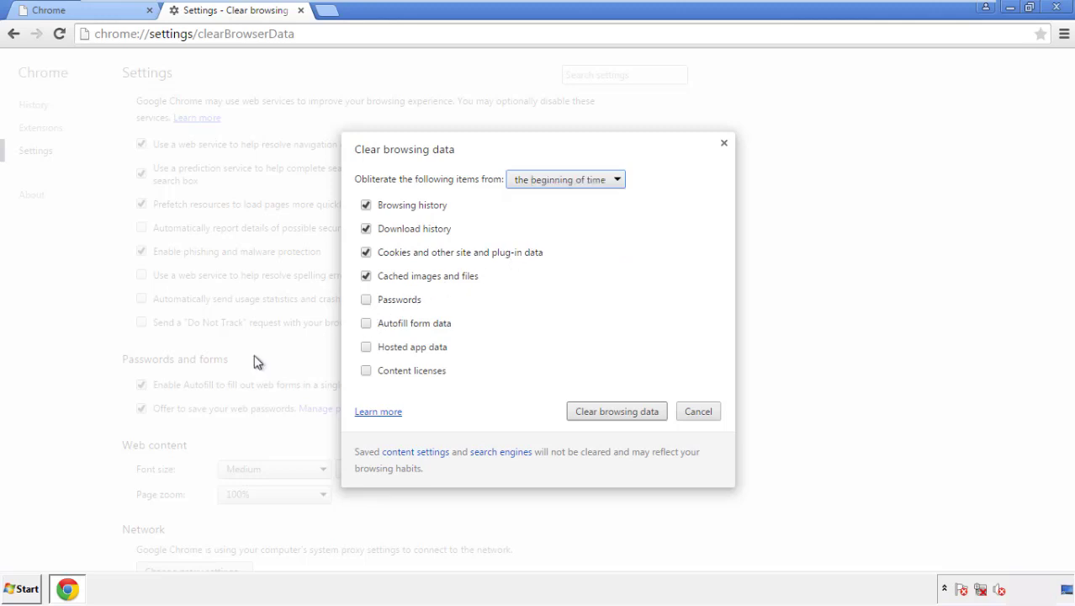
{"action": "left_click", "coordinate": [374, 328]}
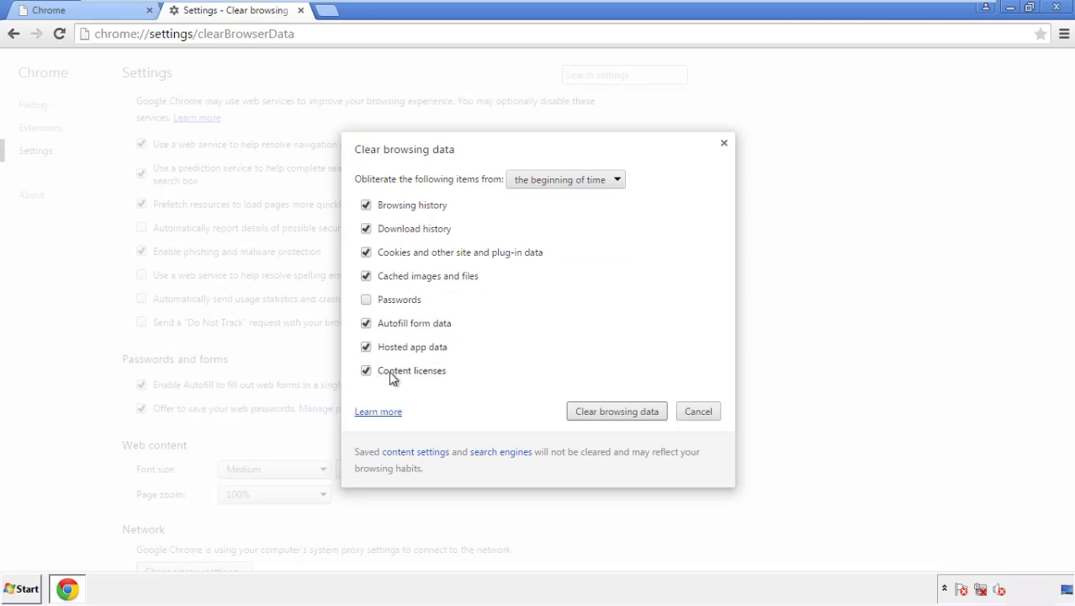
{"action": "left_click", "coordinate": [602, 416]}
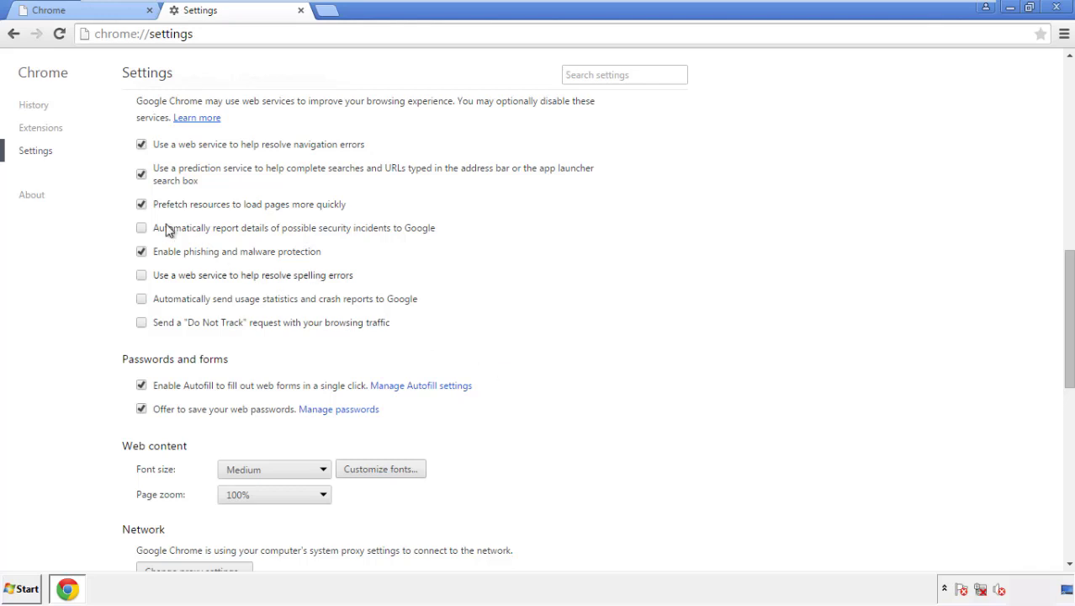
- Reset Chrome's settings to their original defaults and close Chrome
{"action": "left_click_drag", "start_coordinate": [1069, 268], "coordinate": [1064, 453]}
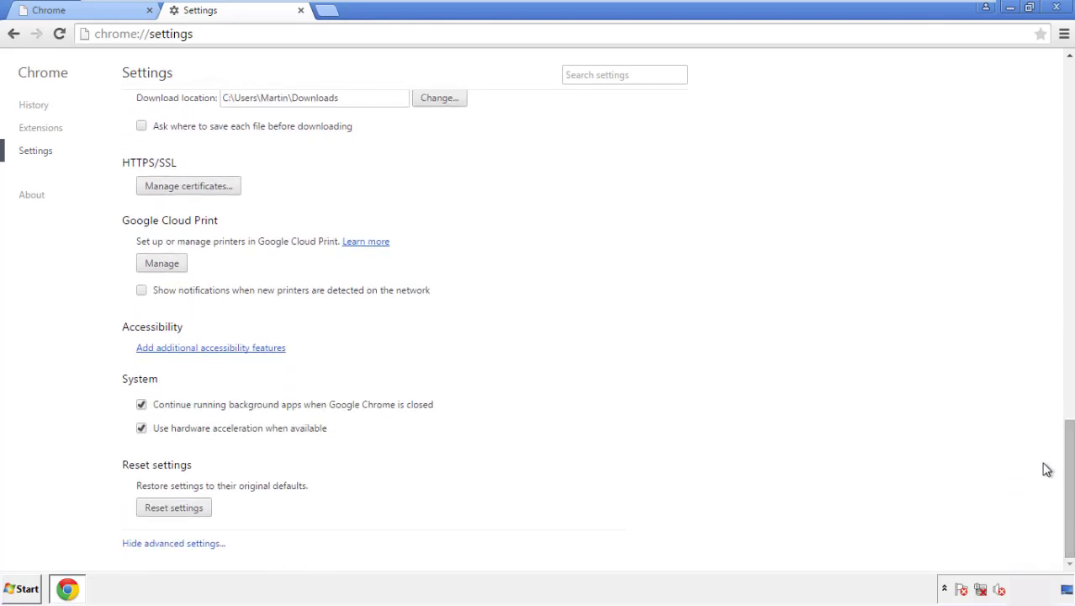
{"action": "left_click", "coordinate": [202, 511]}
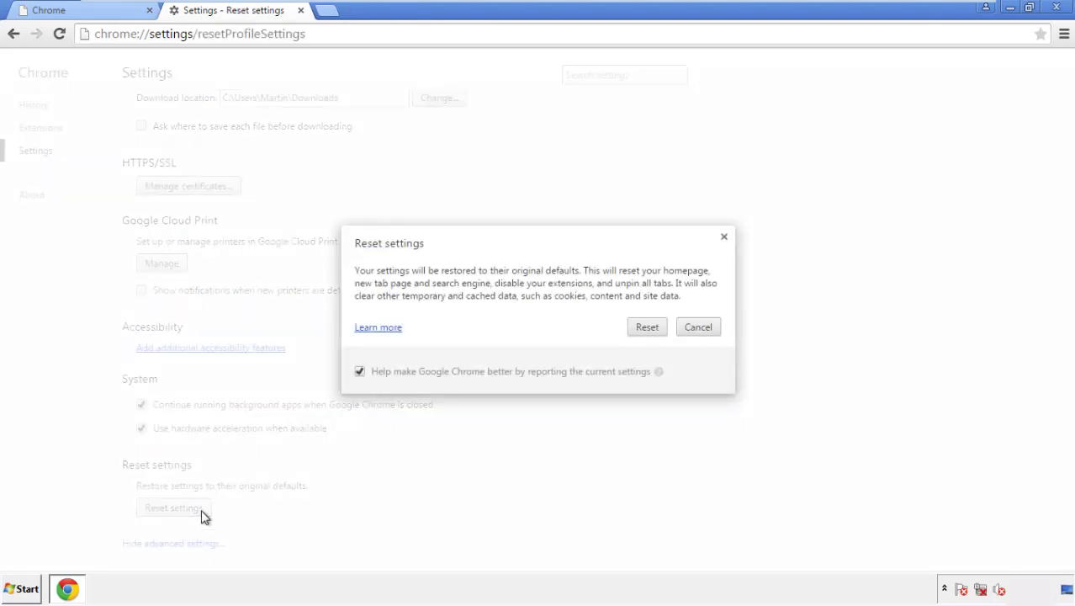
{"action": "left_click", "coordinate": [647, 327]}
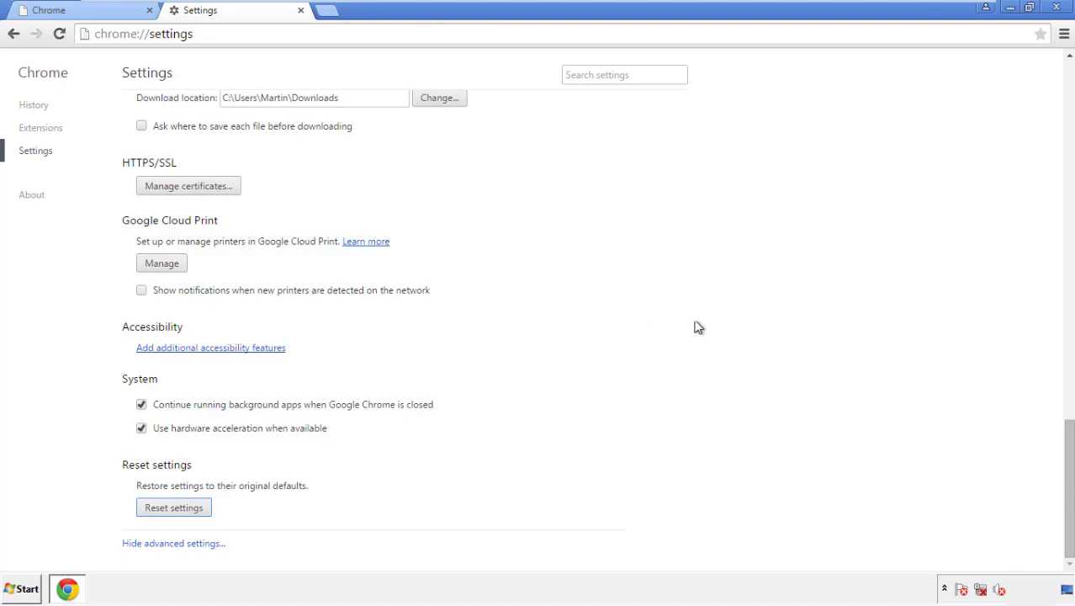
{"action": "left_click", "coordinate": [1057, 7]}
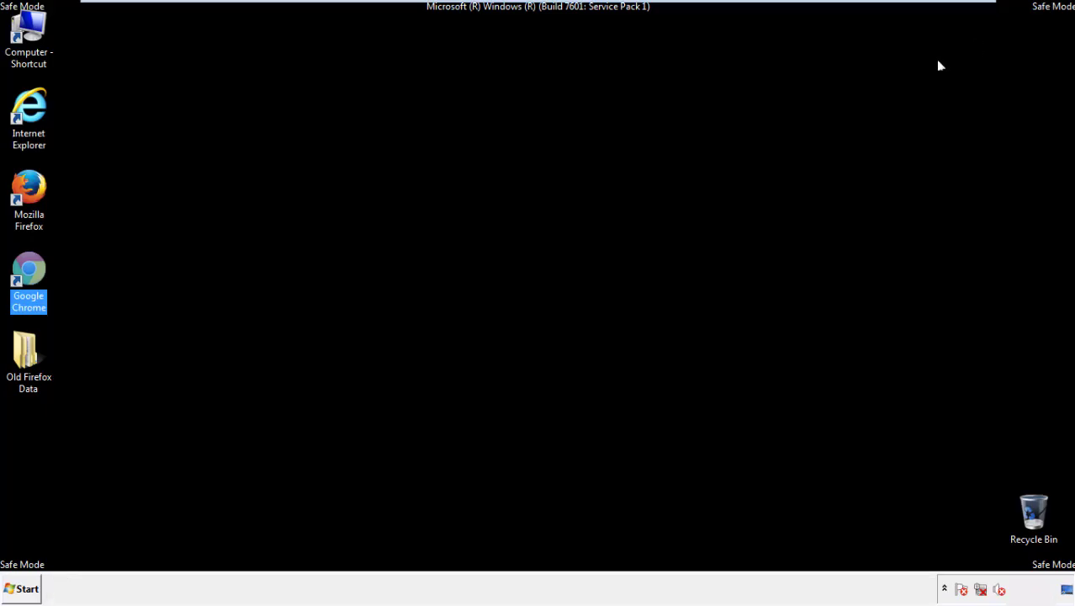
- Start Mozilla Firefox from its desktop shortcut and open the Firefox main menu
{"action": "left_click", "coordinate": [580, 273]}
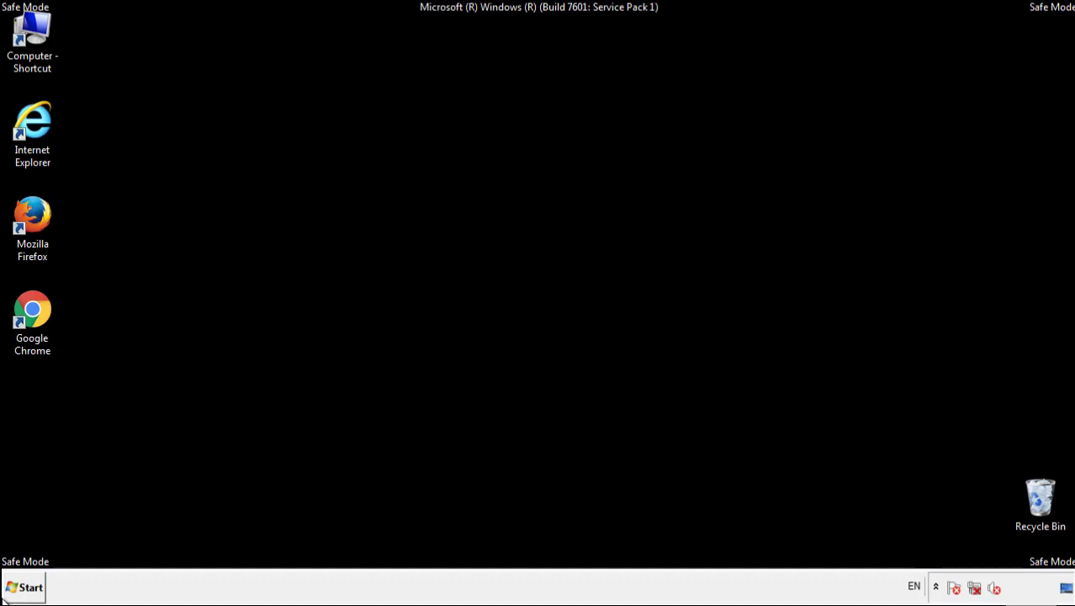
{"action": "left_click", "coordinate": [41, 209]}
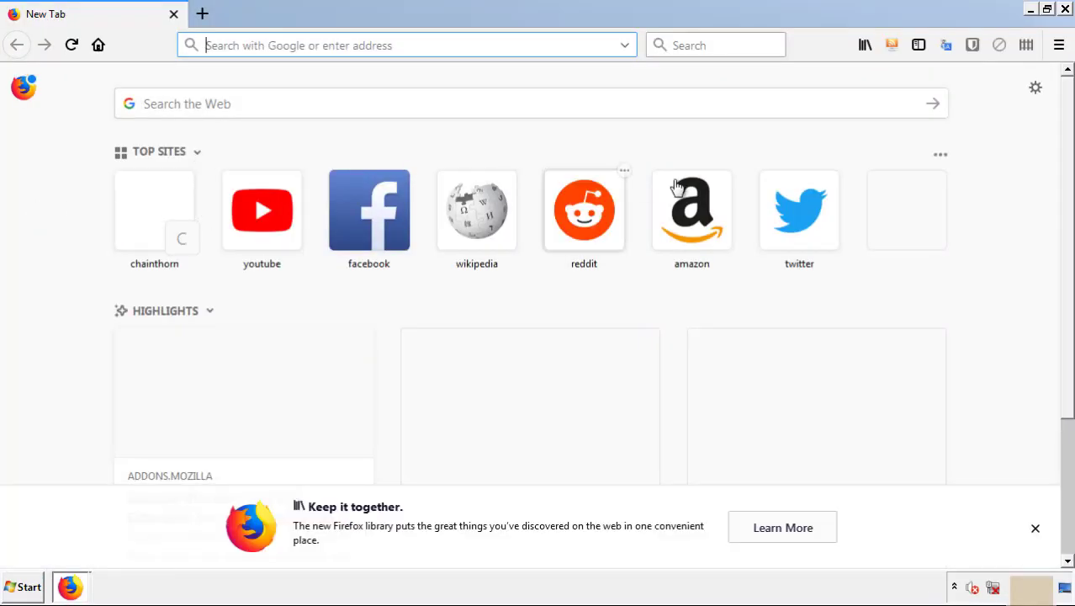
{"action": "left_click", "coordinate": [1060, 45]}
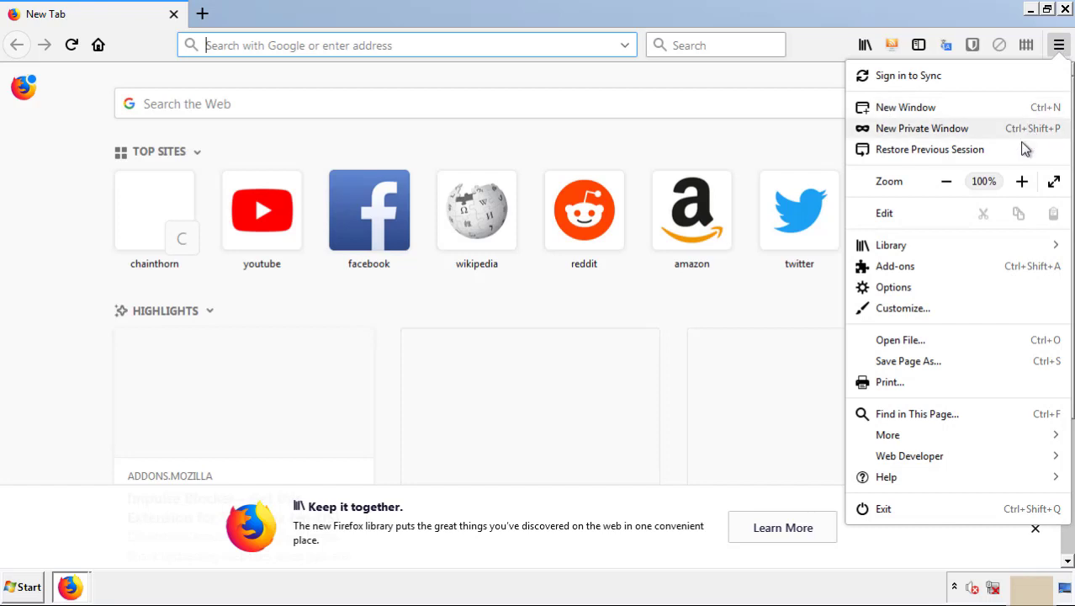
- Remove the Search Mine extension in the Add-ons Manager and close Firefox
{"action": "left_click", "coordinate": [992, 271]}
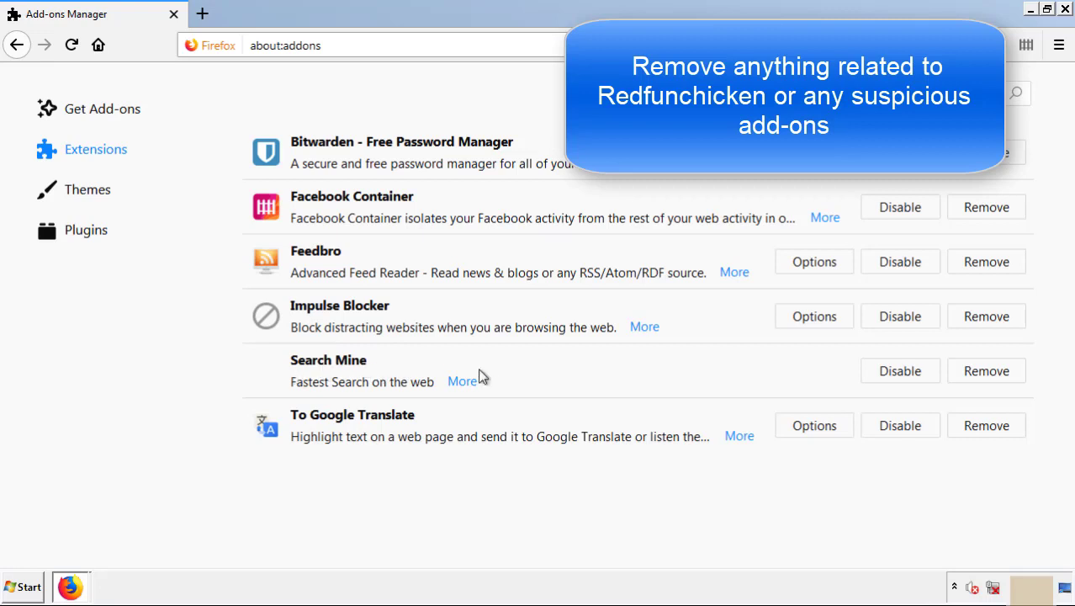
{"action": "left_click", "coordinate": [982, 374]}
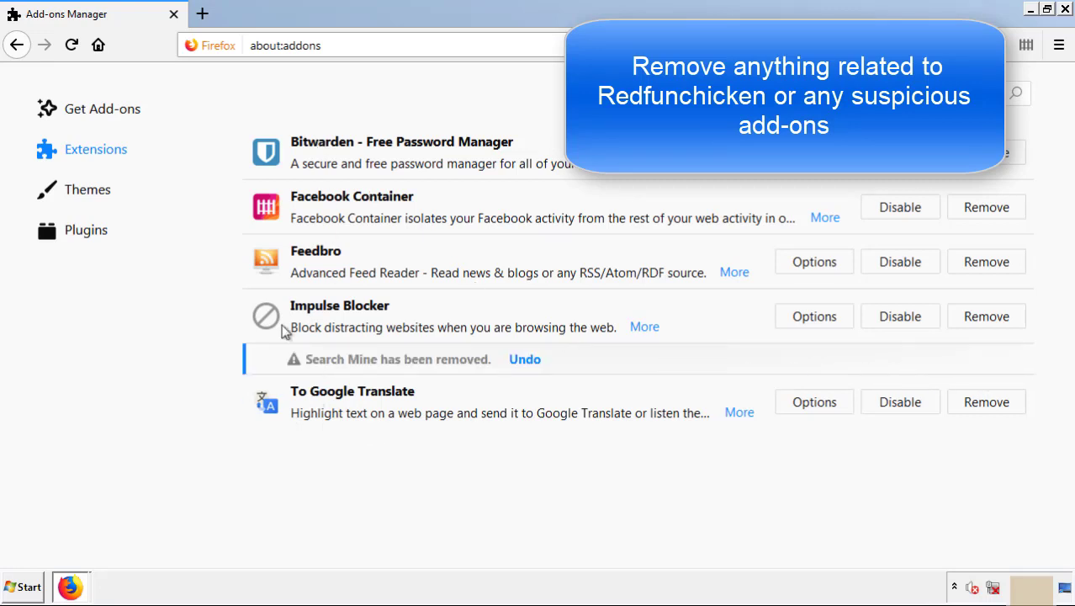
{"action": "left_click", "coordinate": [1066, 9]}
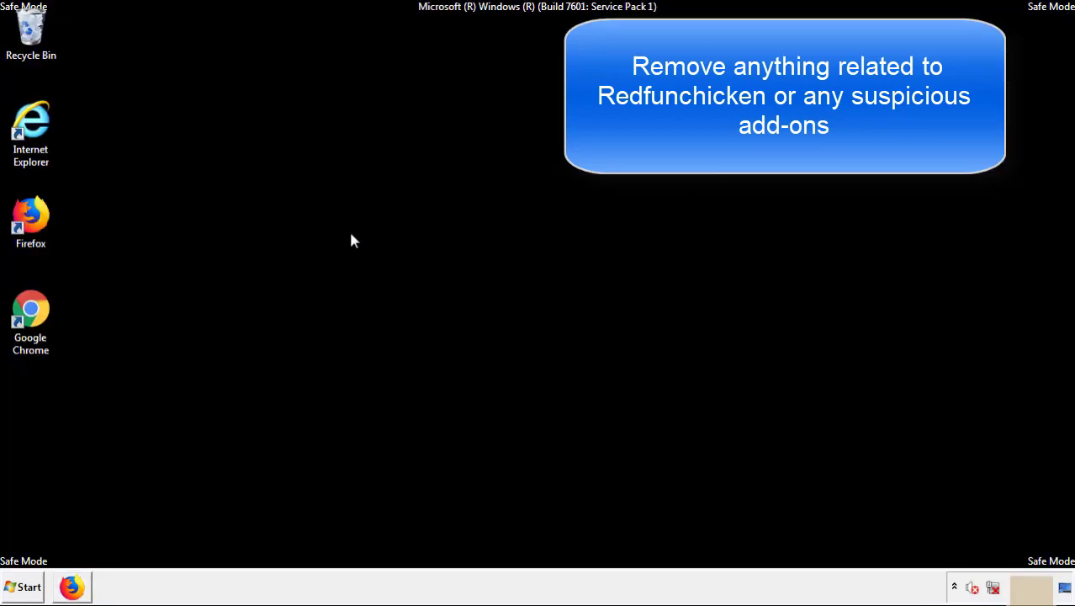
- Launch Google Chrome and go to its Extensions page via More tools
{"action": "double_click", "coordinate": [29, 326]}
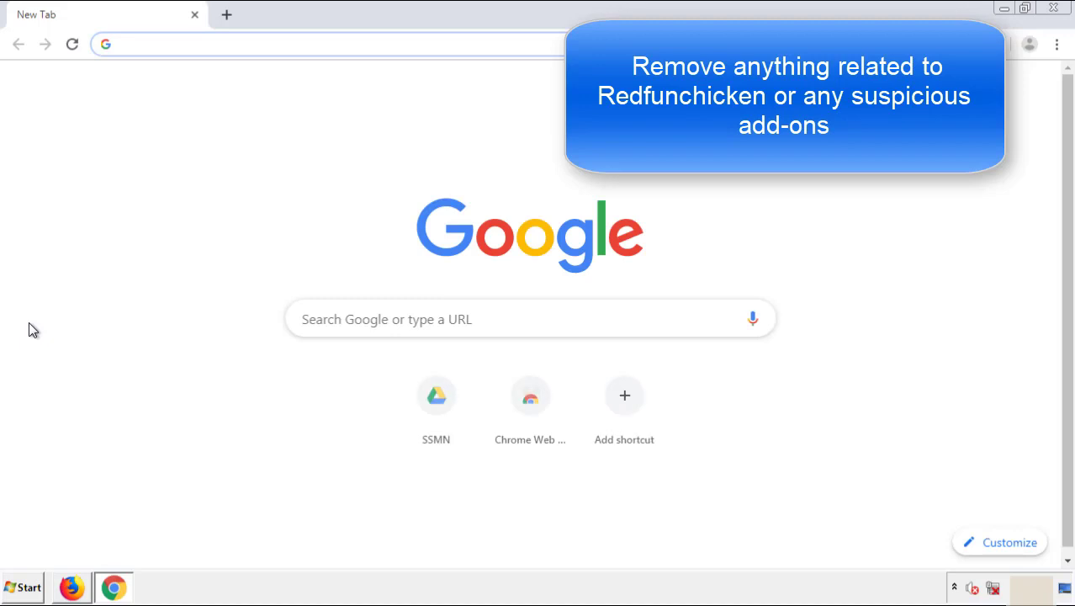
{"action": "left_click", "coordinate": [1056, 44]}
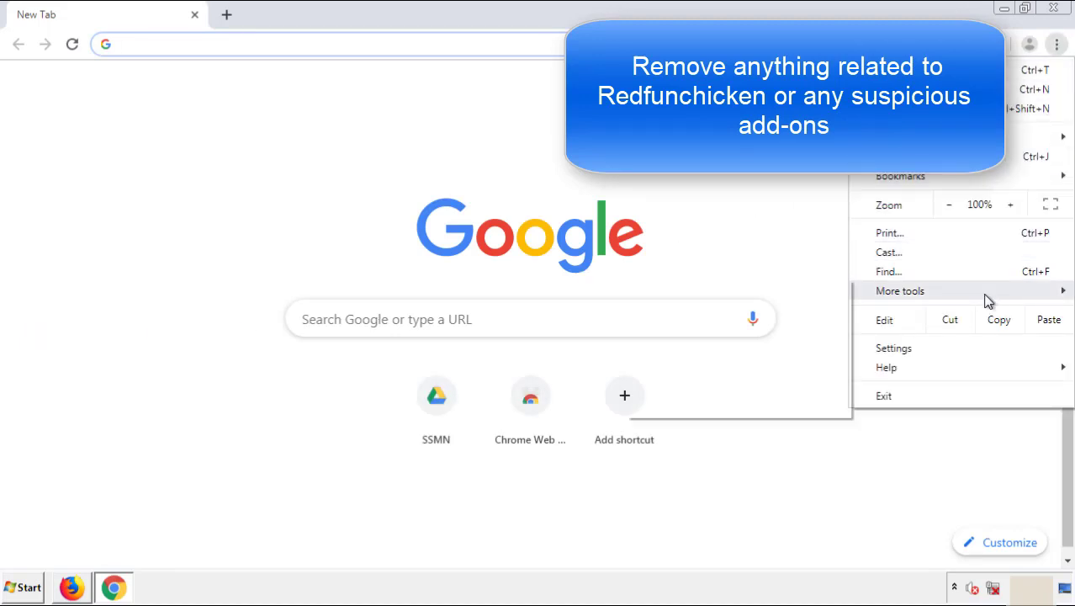
{"action": "mouse_move", "coordinate": [967, 295]}
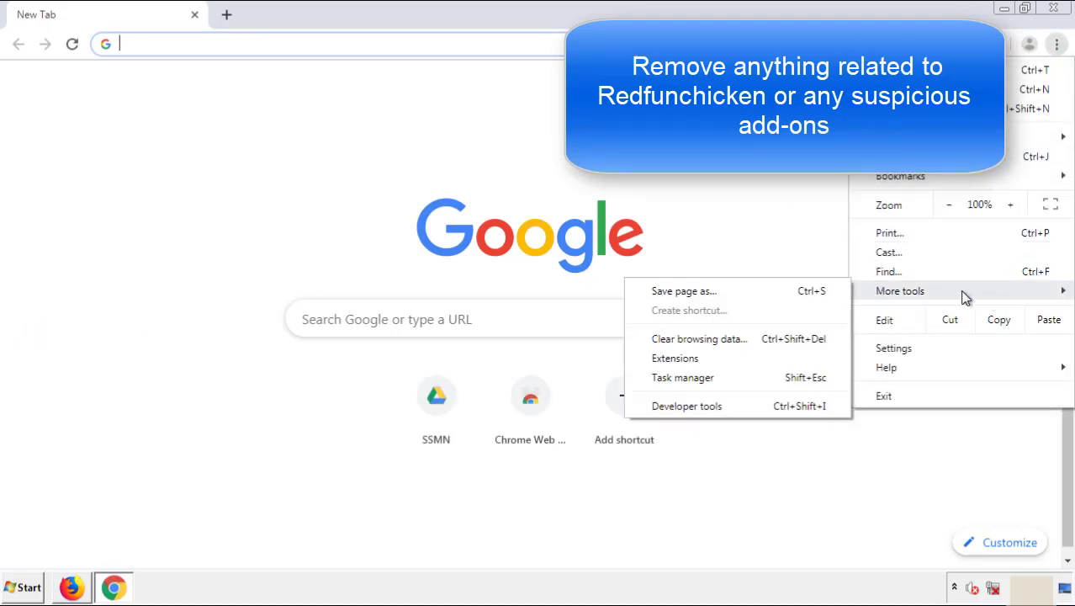
{"action": "left_click", "coordinate": [684, 357]}
{"action": "scroll", "coordinate": [302, 281], "scroll_direction": "down", "scroll_amount": 5}
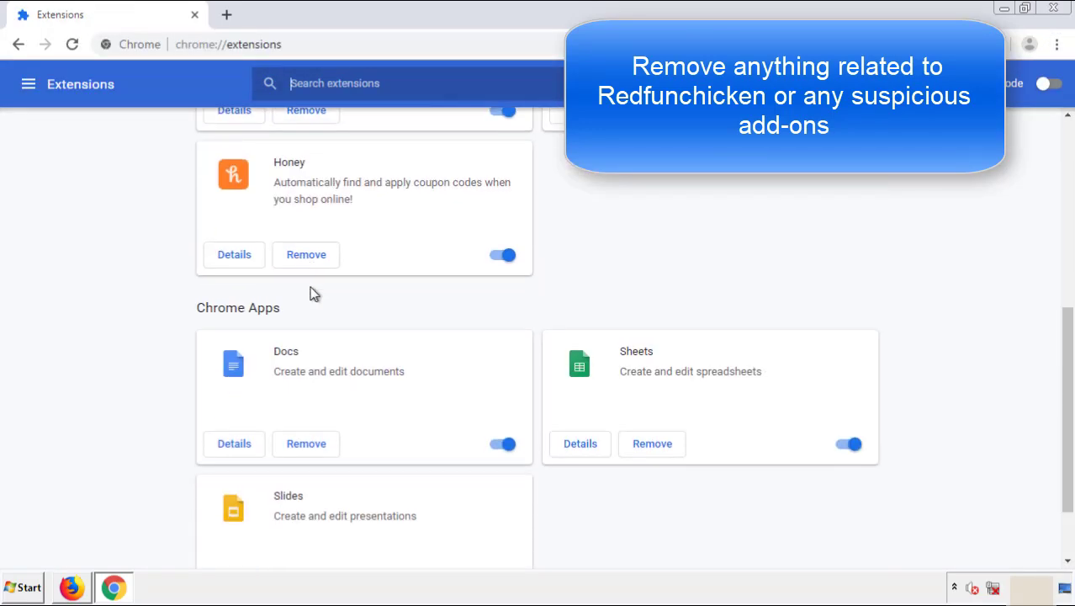
{"action": "scroll", "coordinate": [406, 307], "scroll_direction": "up", "scroll_amount": 5}
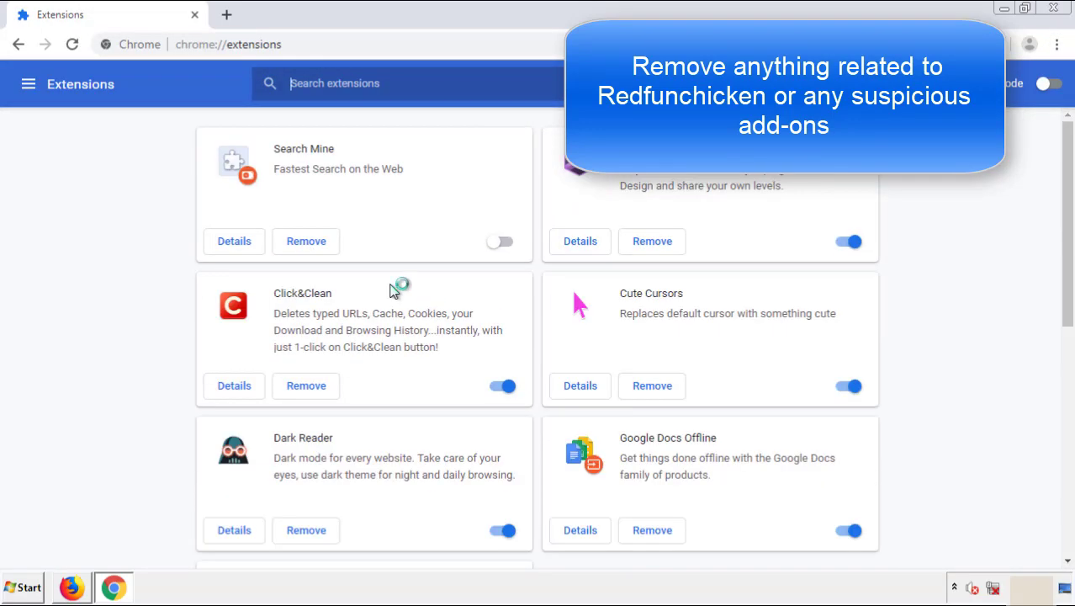
- Remove the Search Mine extension from Chrome, close Chrome, and bring up the Start menu
{"action": "left_click", "coordinate": [286, 243]}
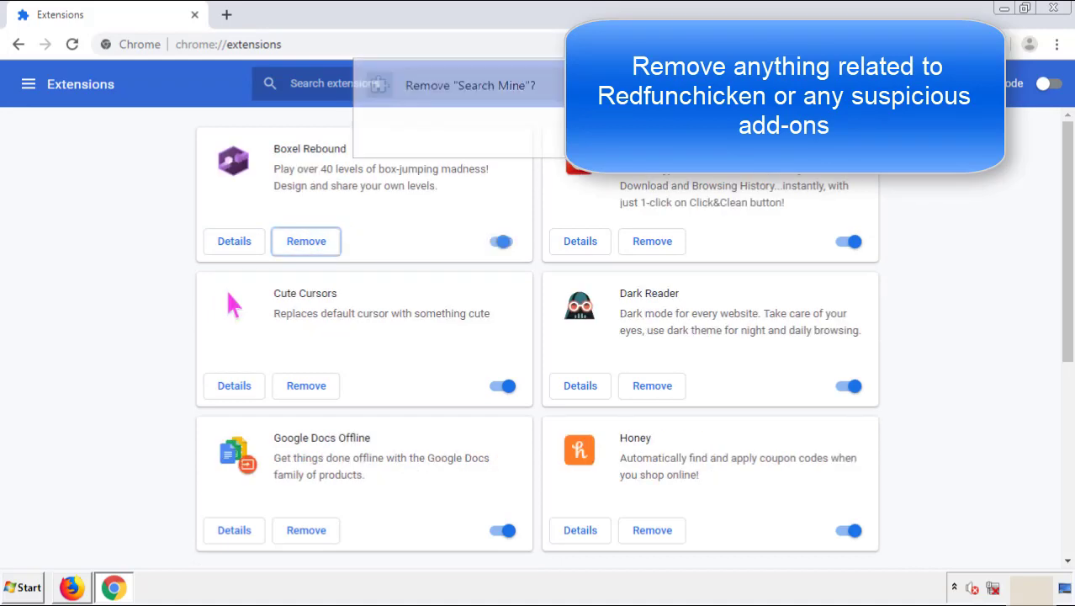
{"action": "left_click", "coordinate": [1054, 8]}
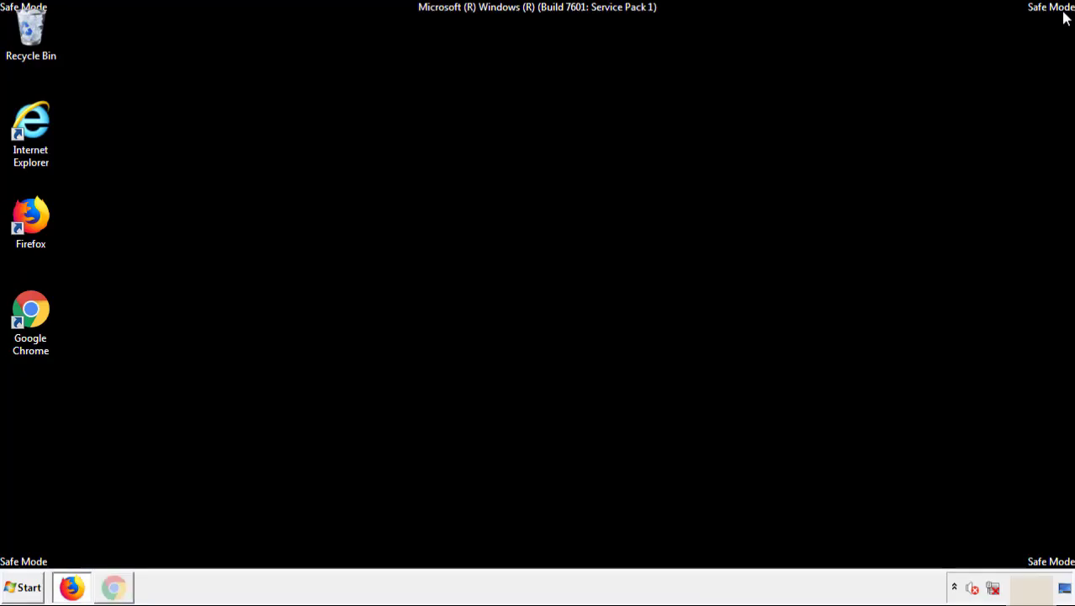
{"action": "left_click", "coordinate": [28, 589]}
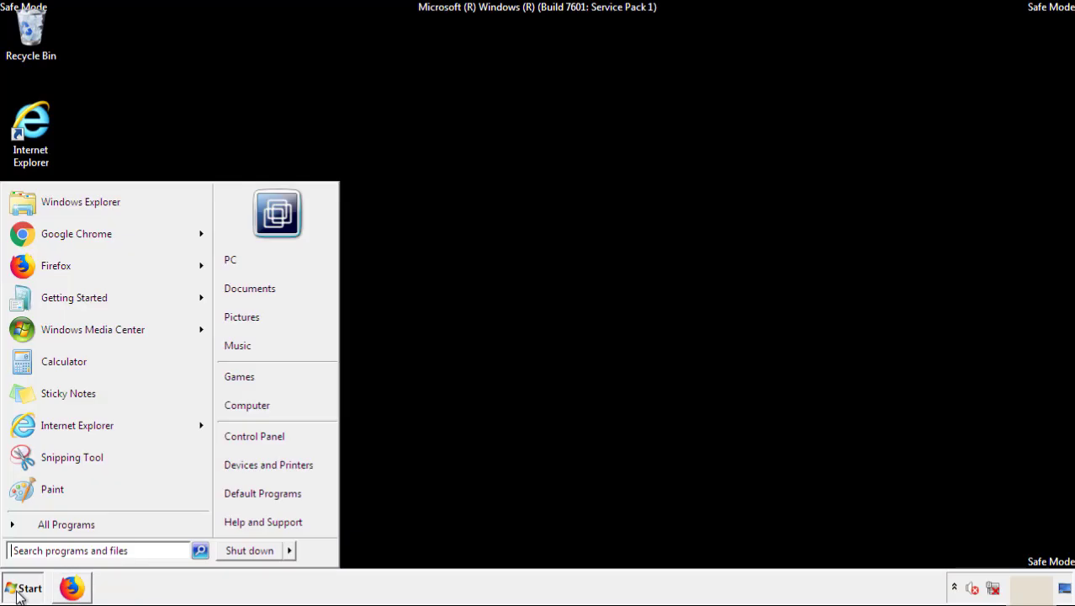